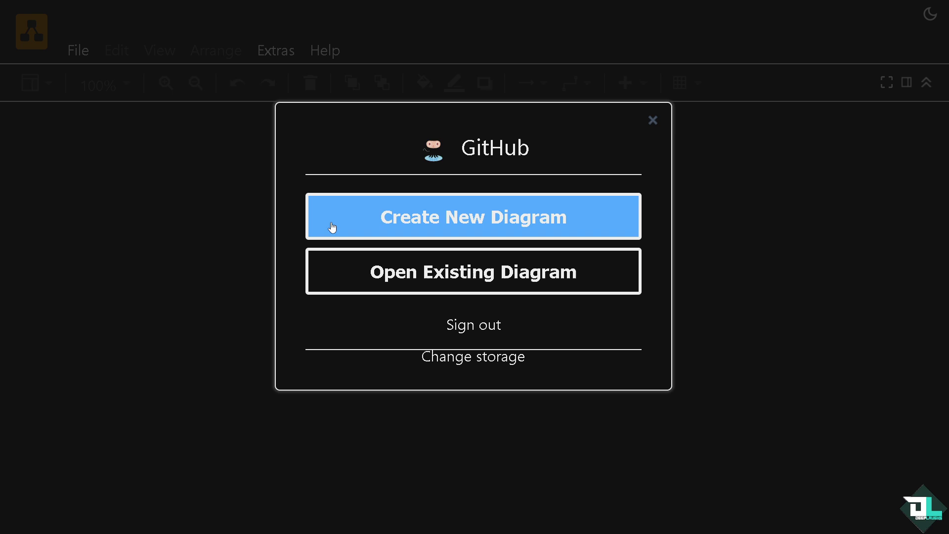
Start a new Untitled Diagram.drawio in the connected GitHub storage
left_click(330, 226)
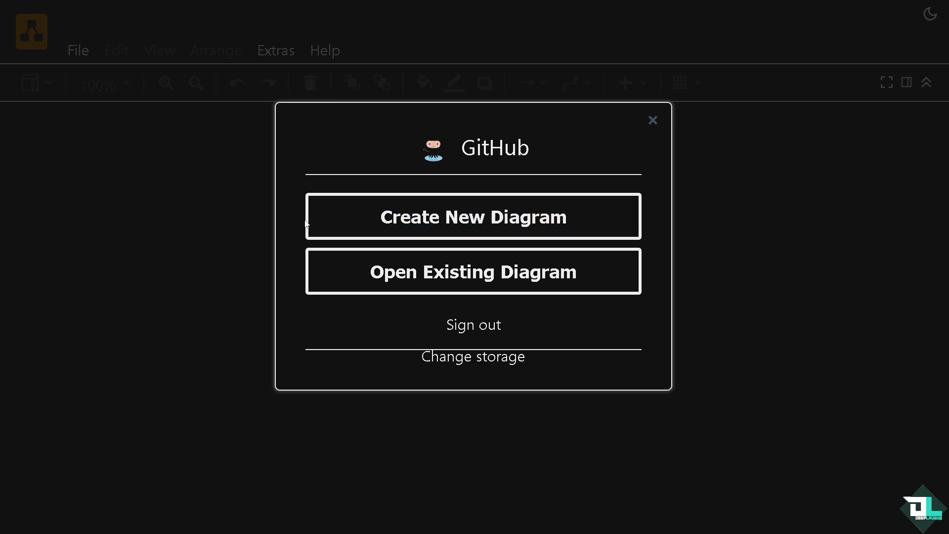
left_click(409, 221)
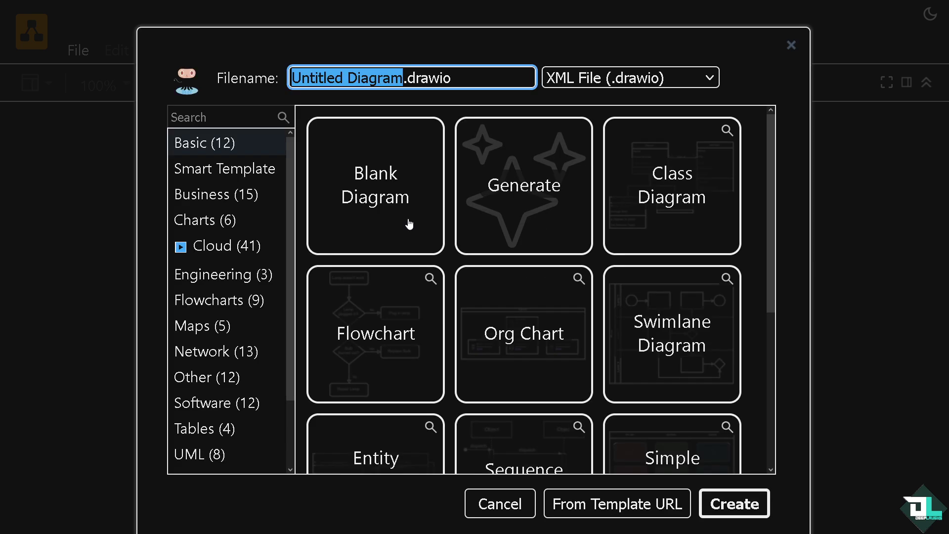
Browse the Smart Template, Business and Charts categories, then choose the Sequence Diagram template
left_click(238, 176)
left_click(234, 196)
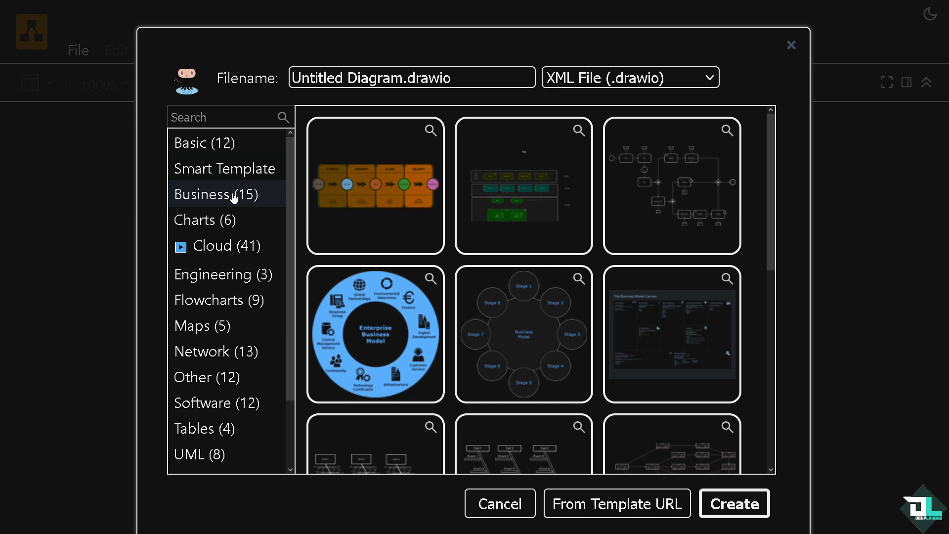
left_click(195, 224)
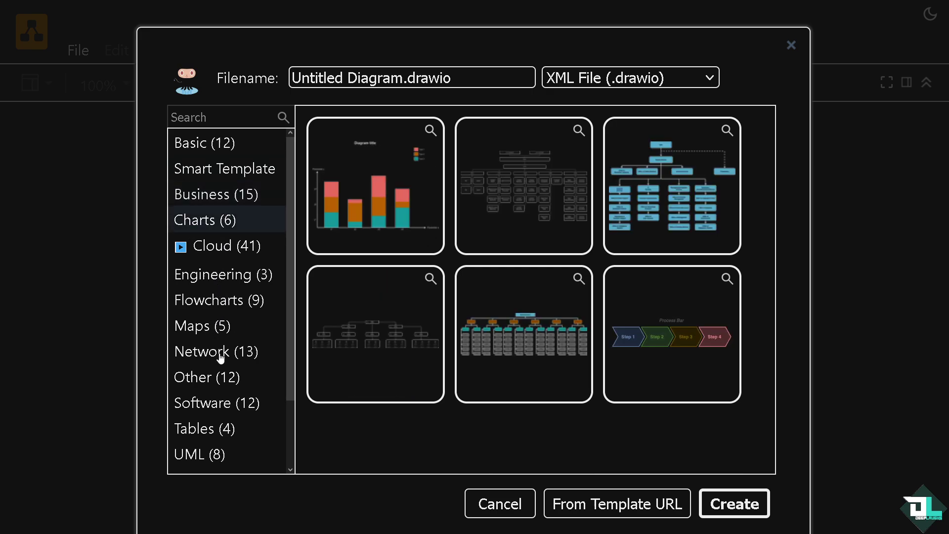
scroll(207, 399, "down", 2)
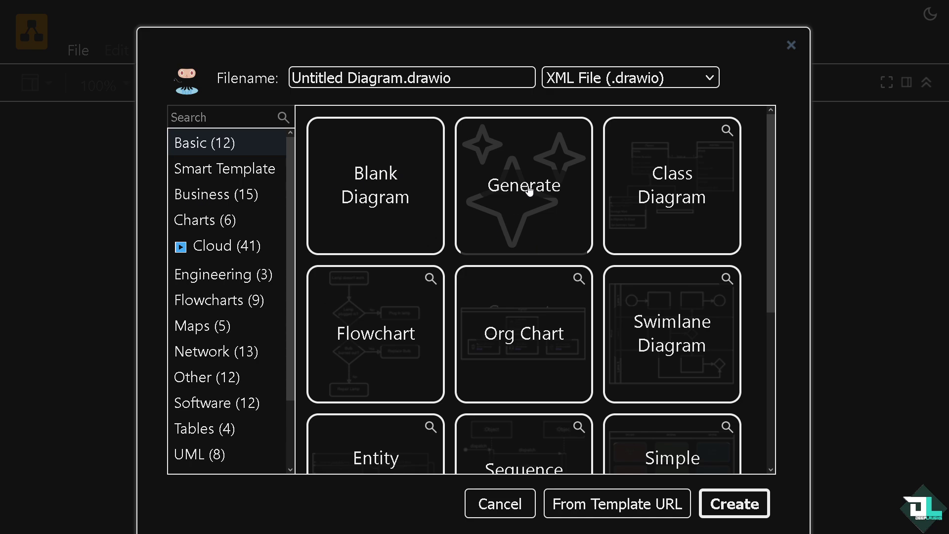
scroll(529, 193, "down", 5)
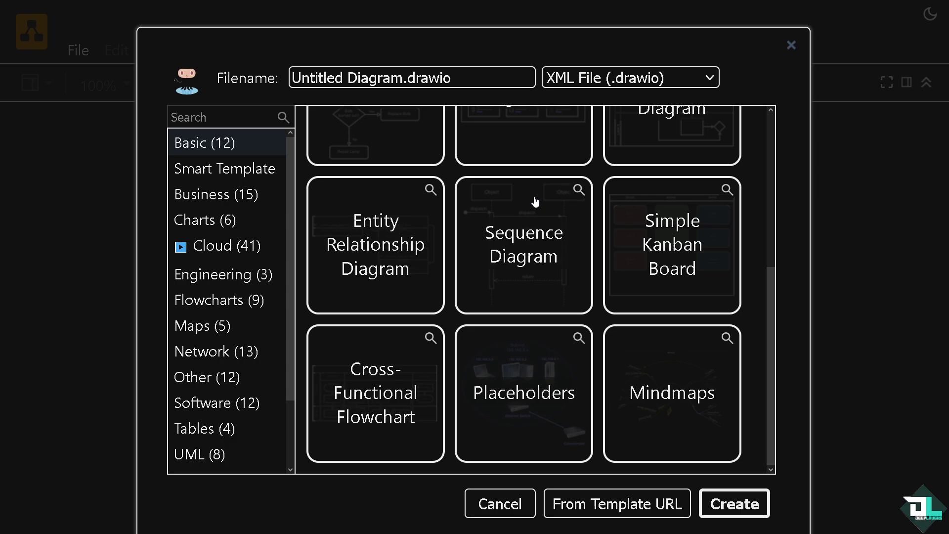
left_click(532, 254)
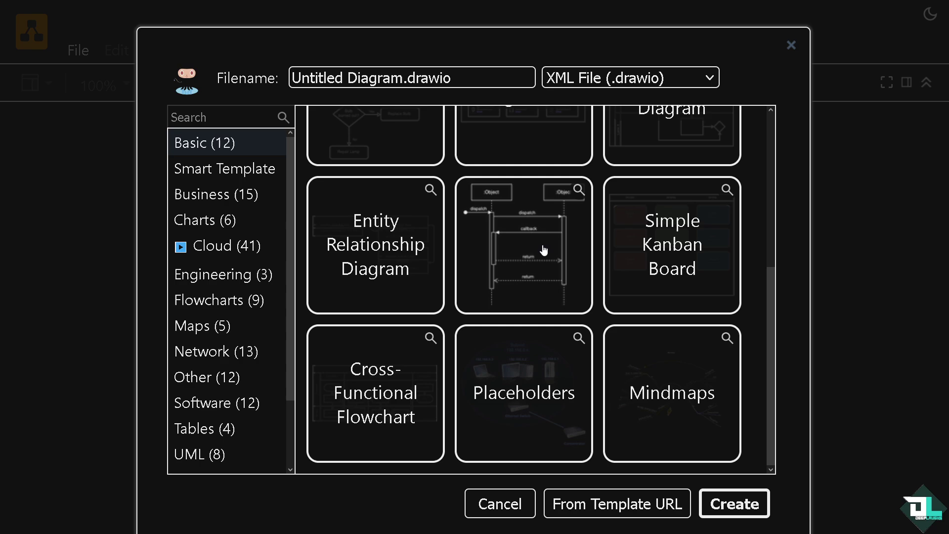
scroll(526, 236, "up", 5)
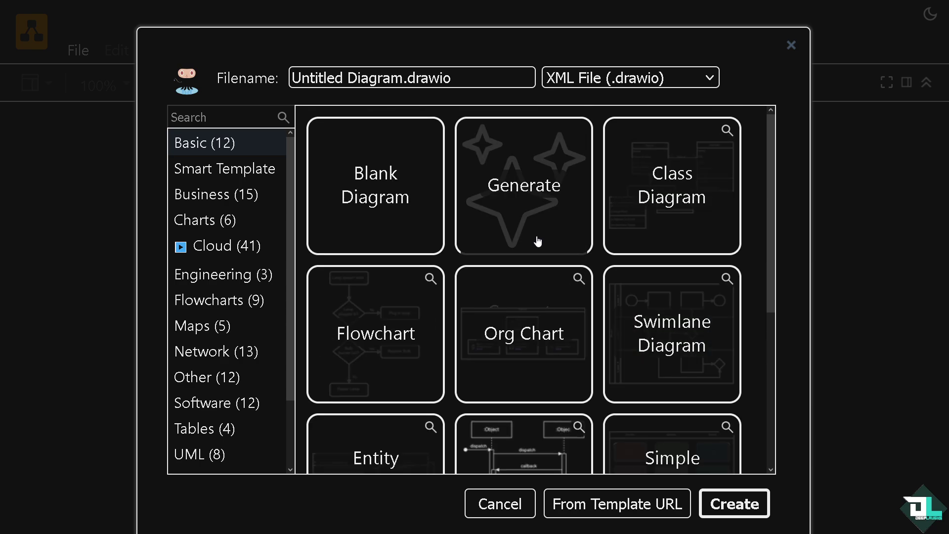
Describe the diagram as 'SEQUENCE DIAGRAM' and set its diagram type to Sequence Diagram
left_click(532, 194)
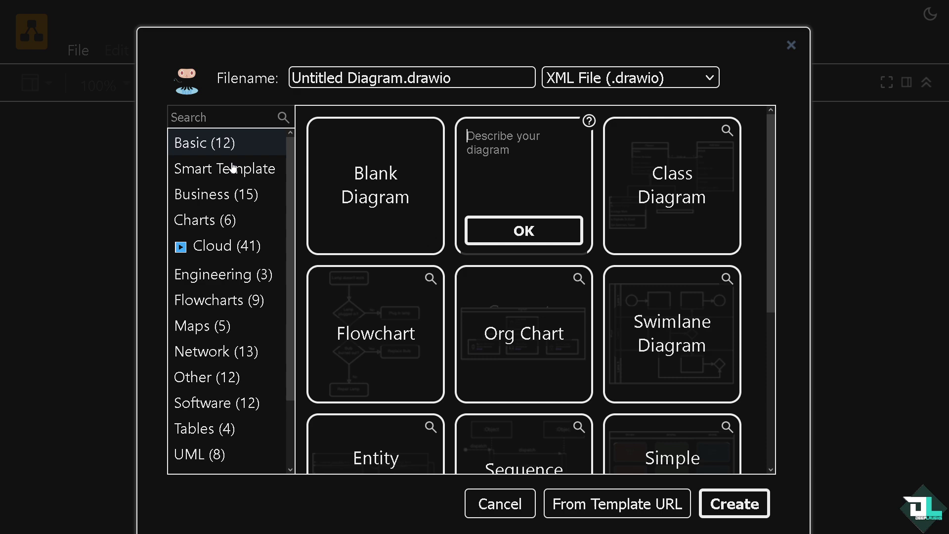
left_click(204, 177)
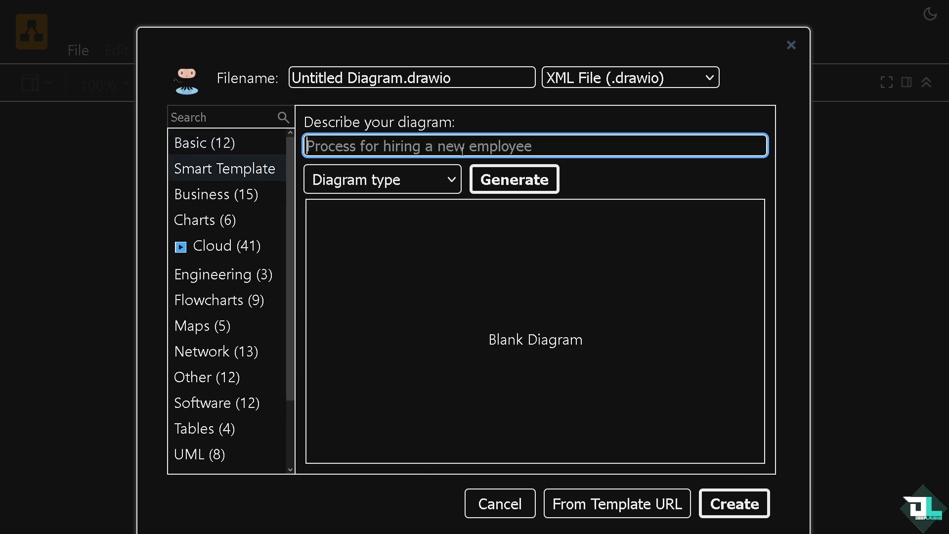
type("S")
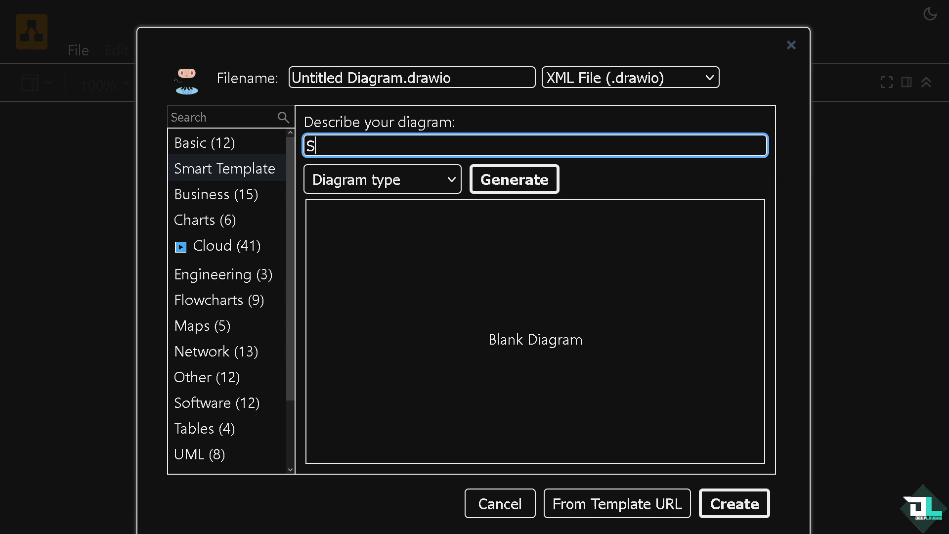
type("EQUENCE")
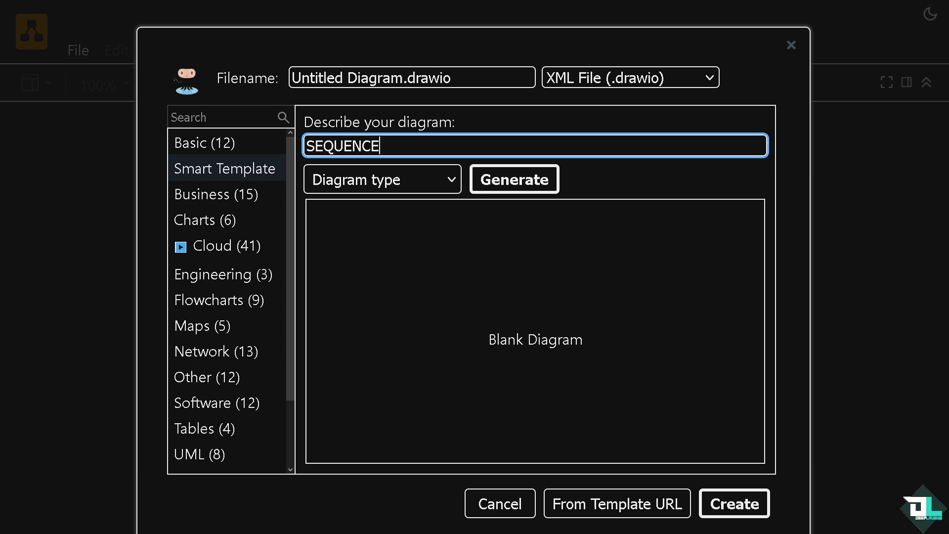
type(" DIAGRAM")
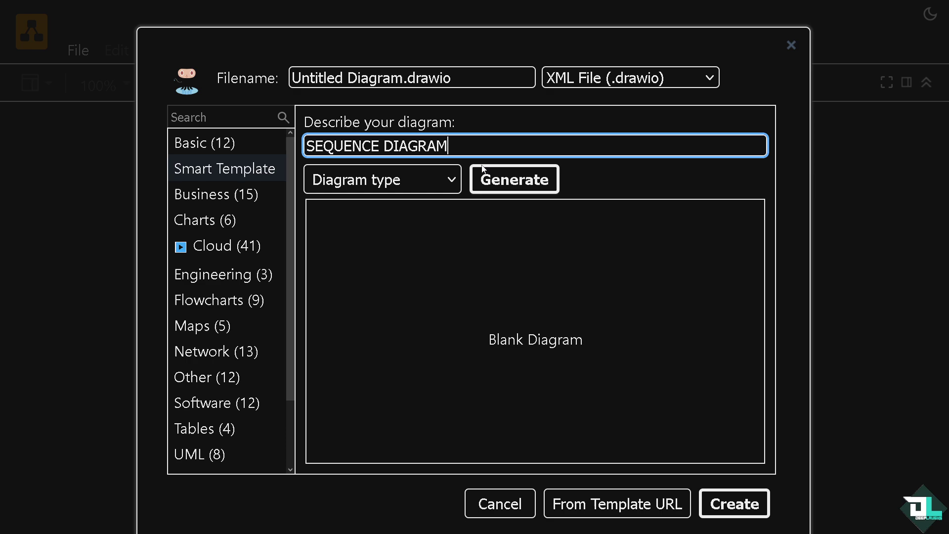
left_click(436, 183)
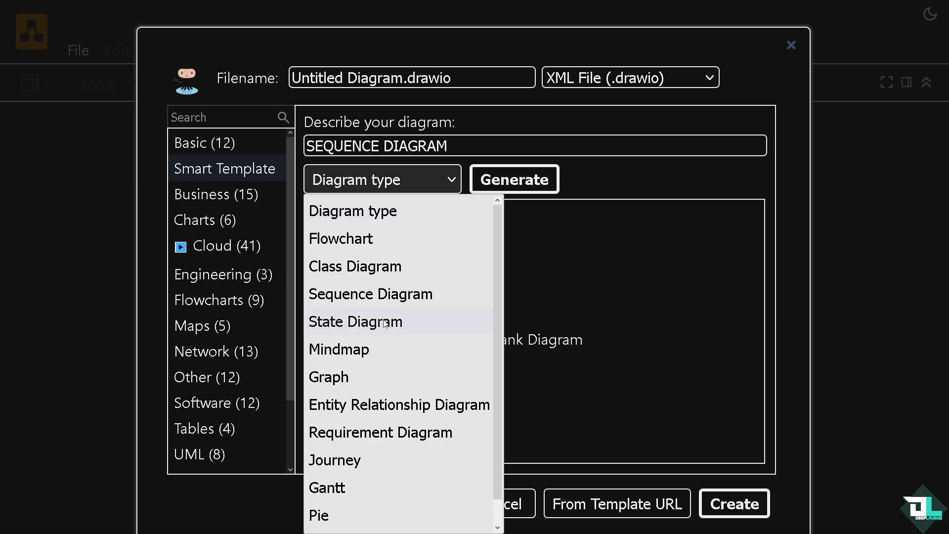
left_click(363, 298)
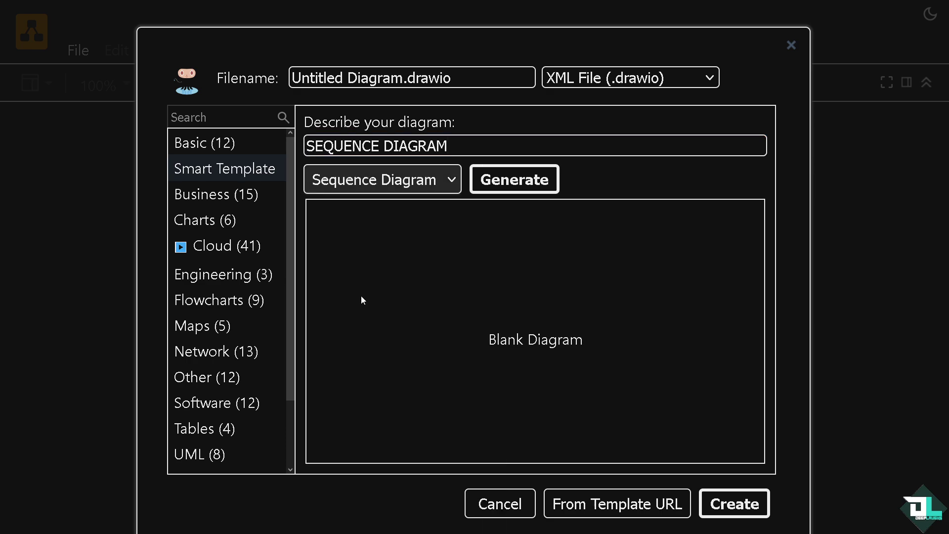
Generate the two-lifeline sequence diagram from the description
left_click(525, 183)
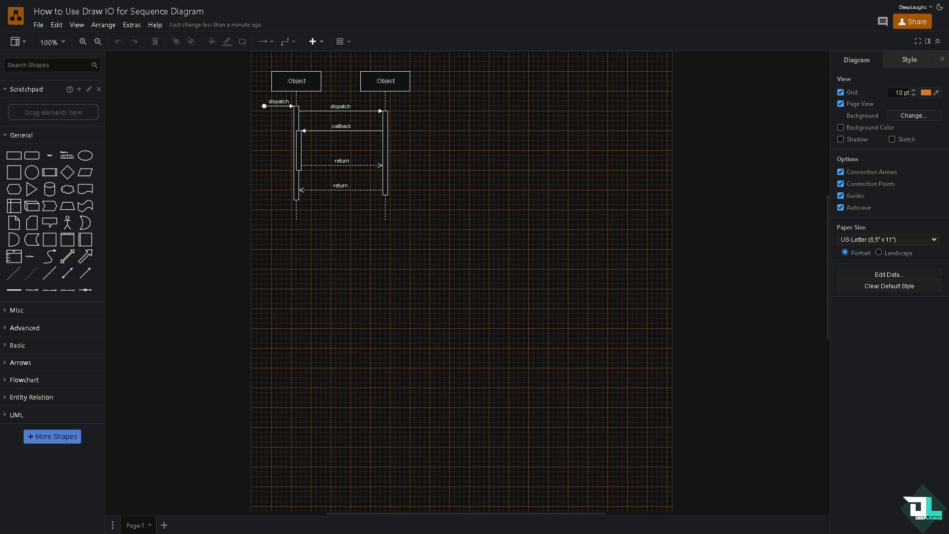
Switch the editor to compact title-bar mode while keeping the Format panel shown
left_click(918, 41)
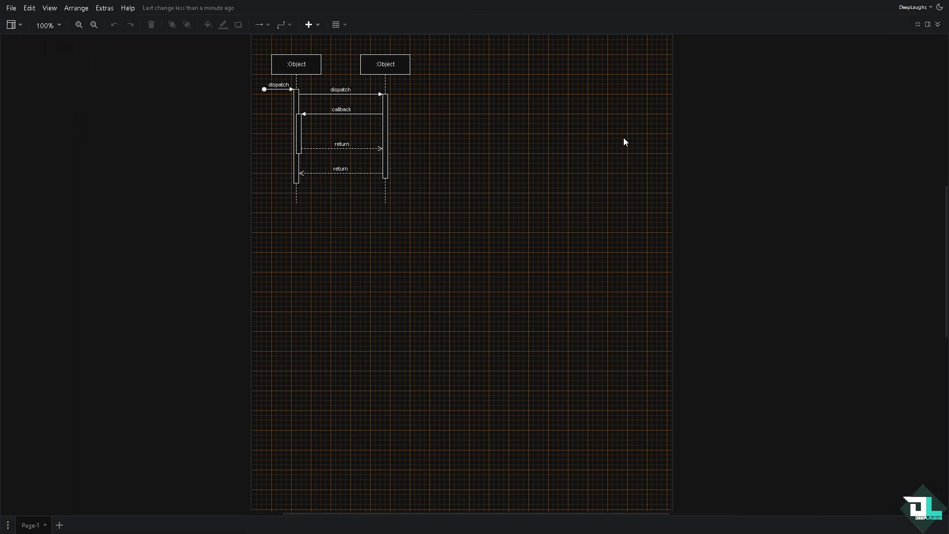
left_click(918, 25)
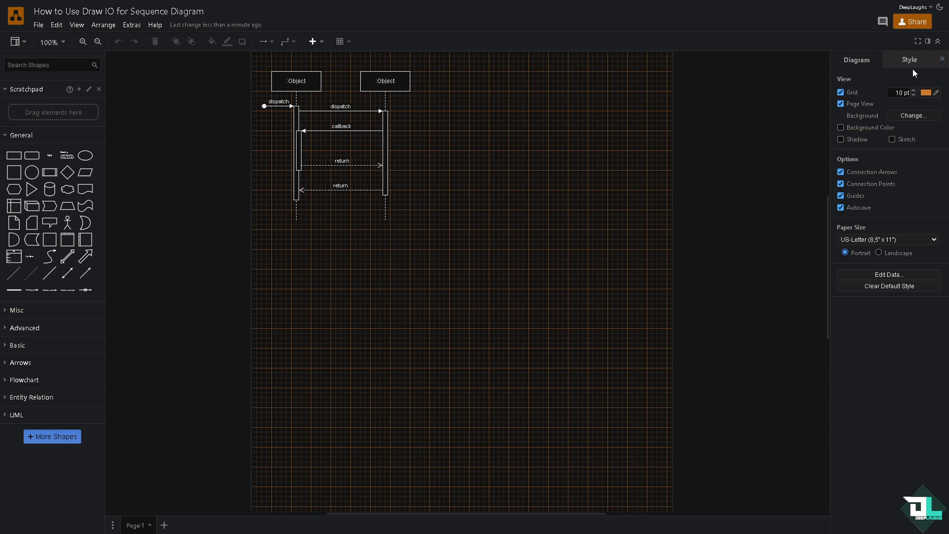
left_click(938, 41)
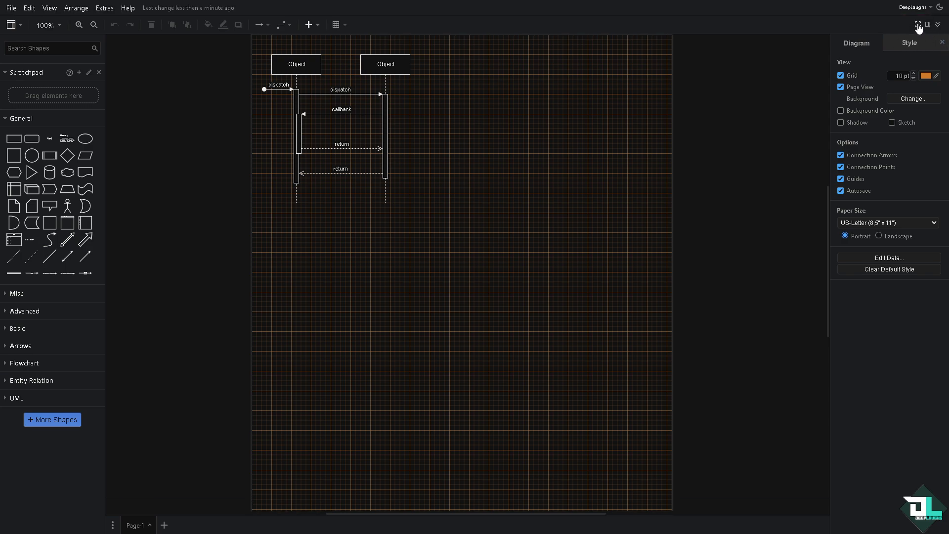
left_click(928, 25)
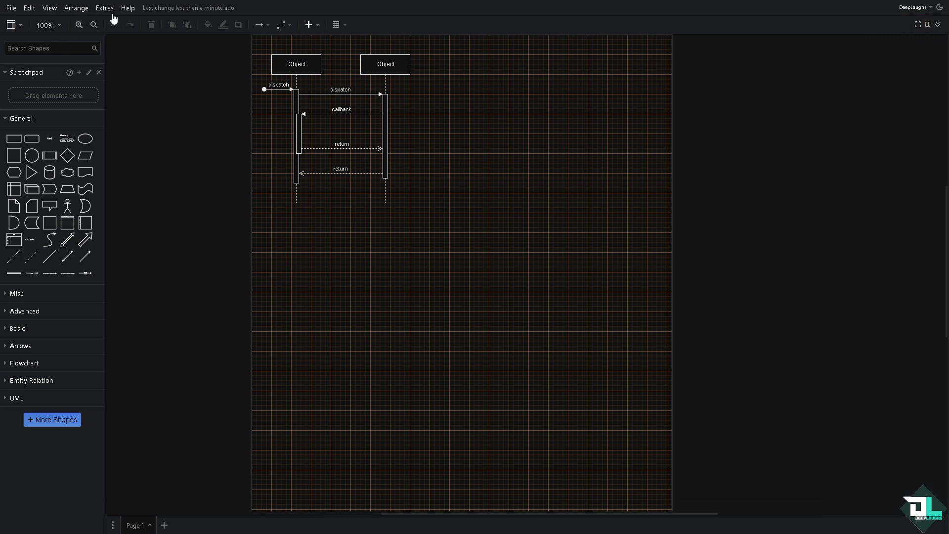
left_click(50, 9)
left_click(58, 26)
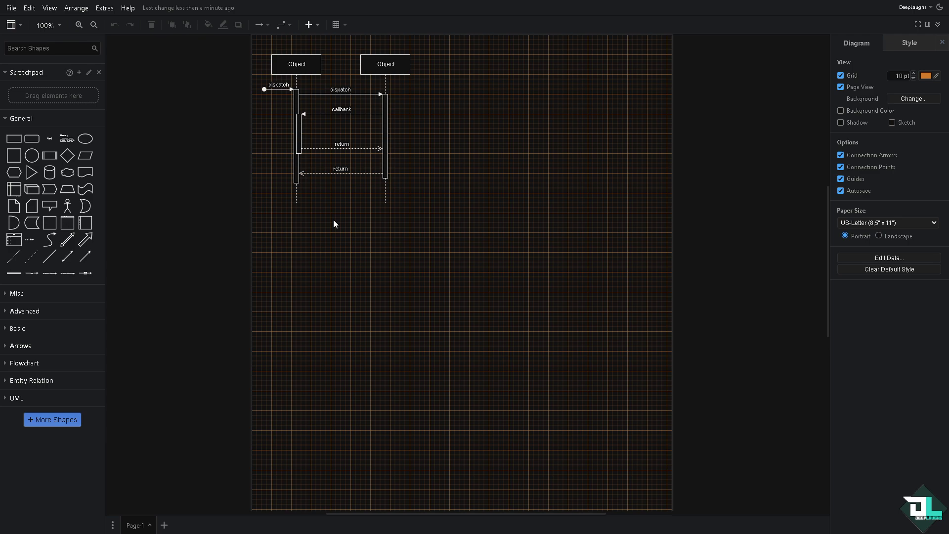
Import the 'USE FOR SEQUENCE DIAGRAM' thumbnail and size it to about 604 x 340 beside the lifelines
left_click(12, 10)
mouse_move(69, 191)
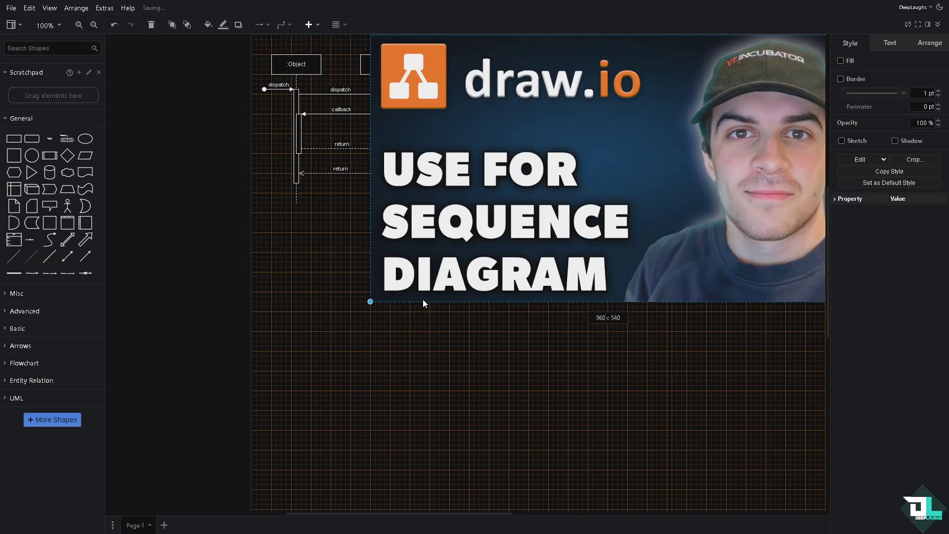
left_click_drag(370, 302, 466, 243)
left_click_drag(590, 115, 534, 143)
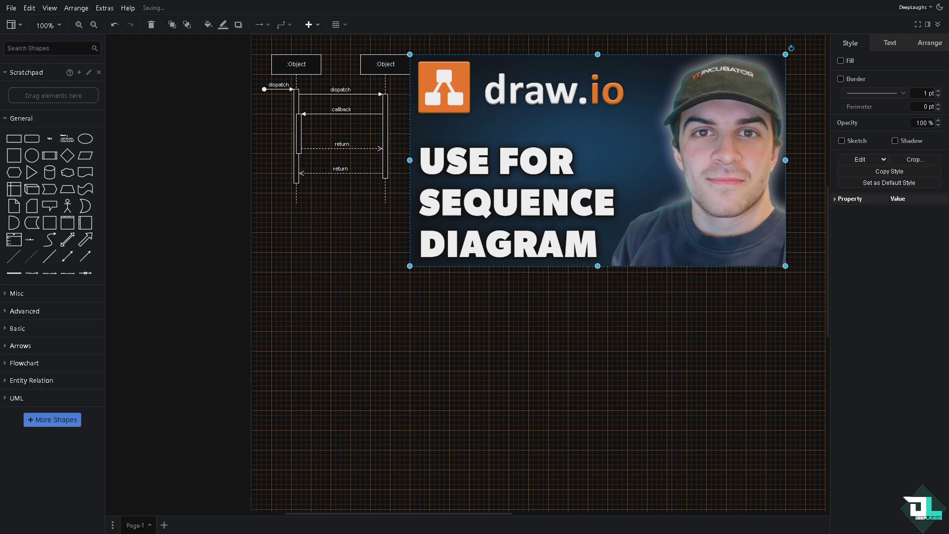
scroll(287, 205, "up", 2)
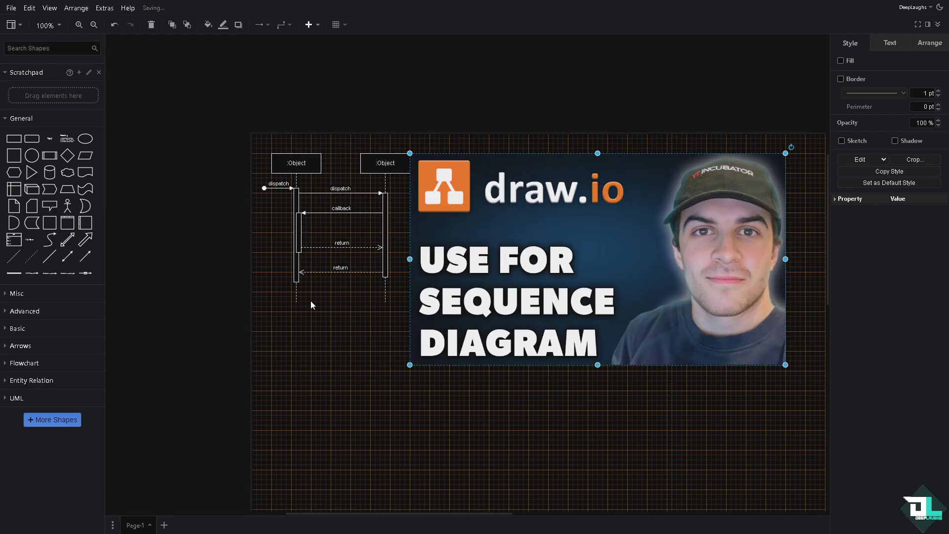
key("ctrl+plus")
key("ctrl+plus")
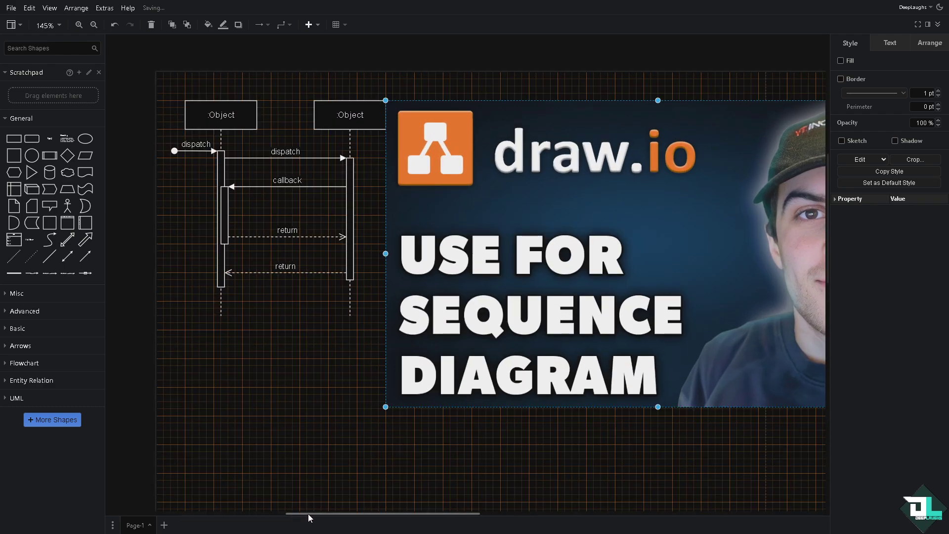
left_click_drag(308, 515, 328, 515)
key("ctrl+minus")
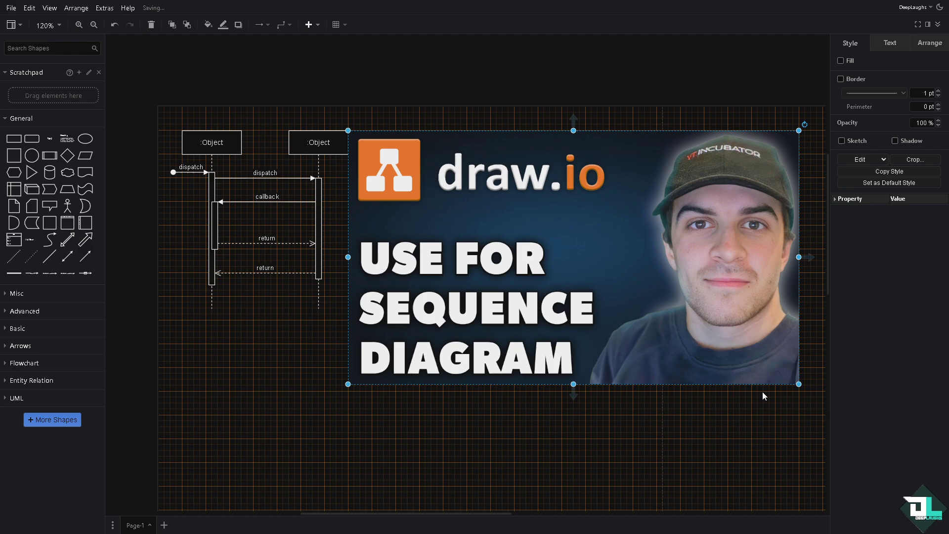
left_click_drag(799, 383, 714, 341)
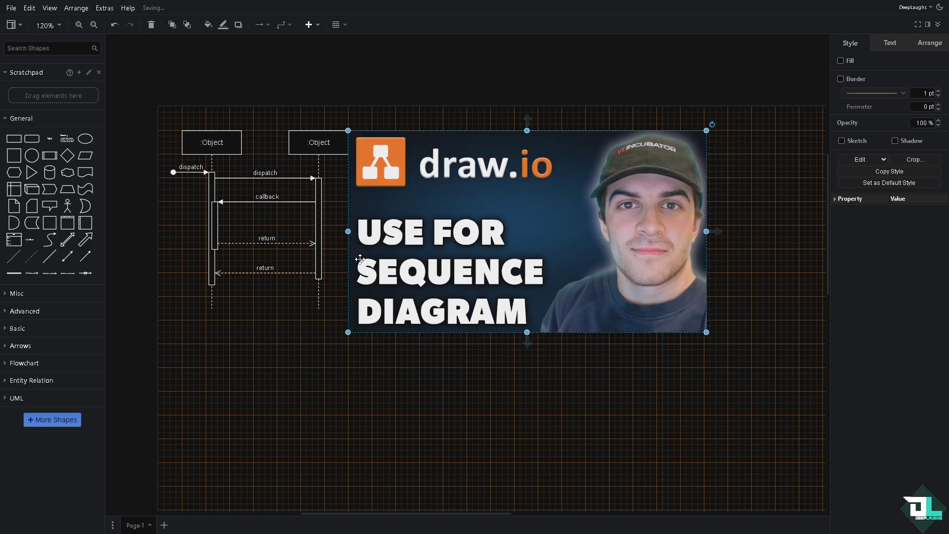
left_click(220, 137)
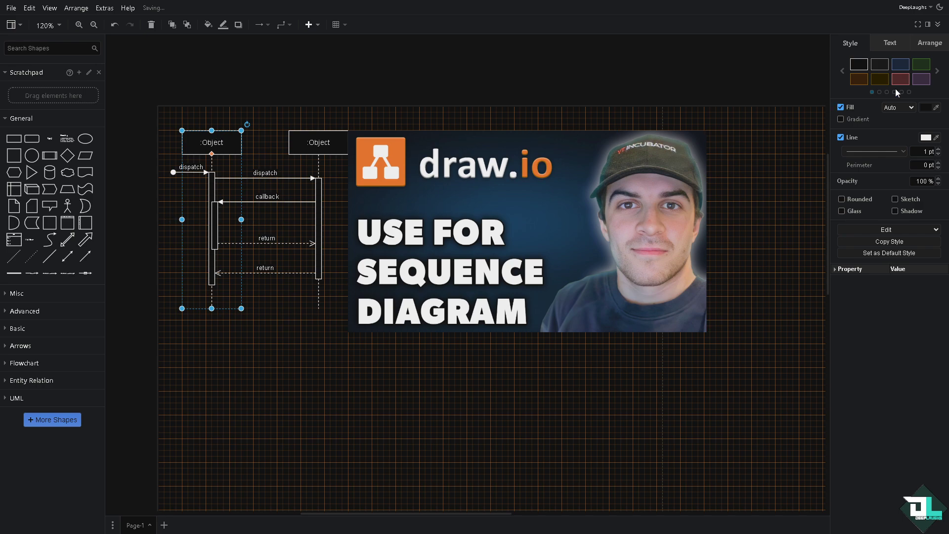
Fill the left :Object lifeline header with blue 007FFF
left_click(924, 108)
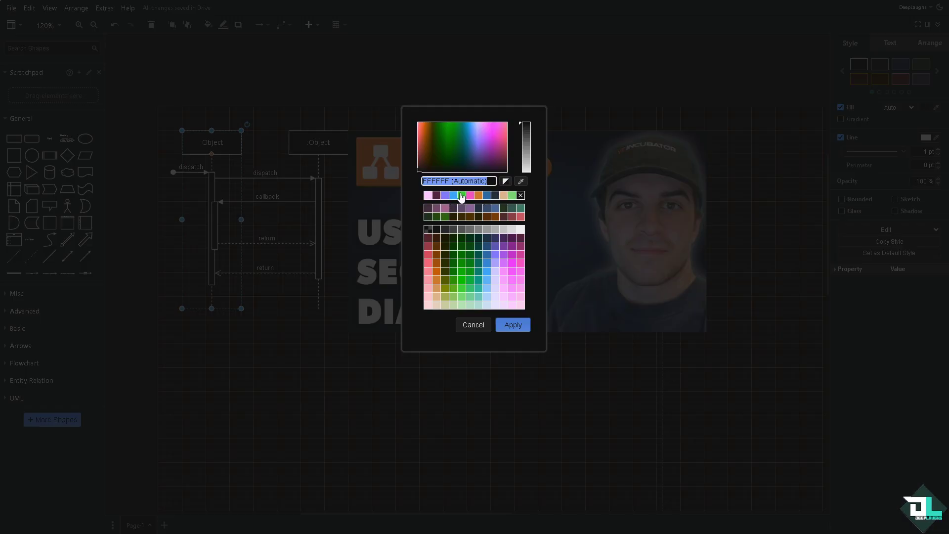
left_click(488, 279)
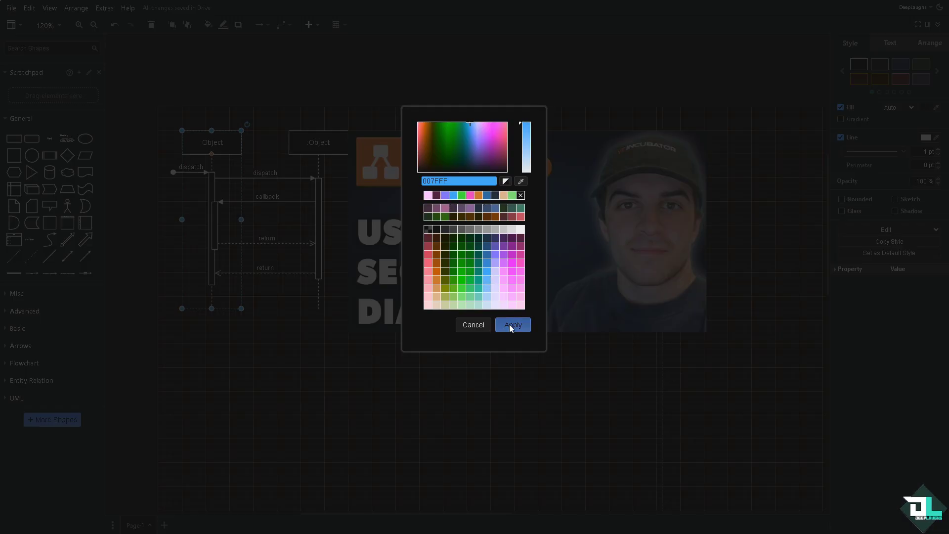
left_click(512, 326)
Fill the right :Object lifeline header with red FF6666
left_click(316, 138)
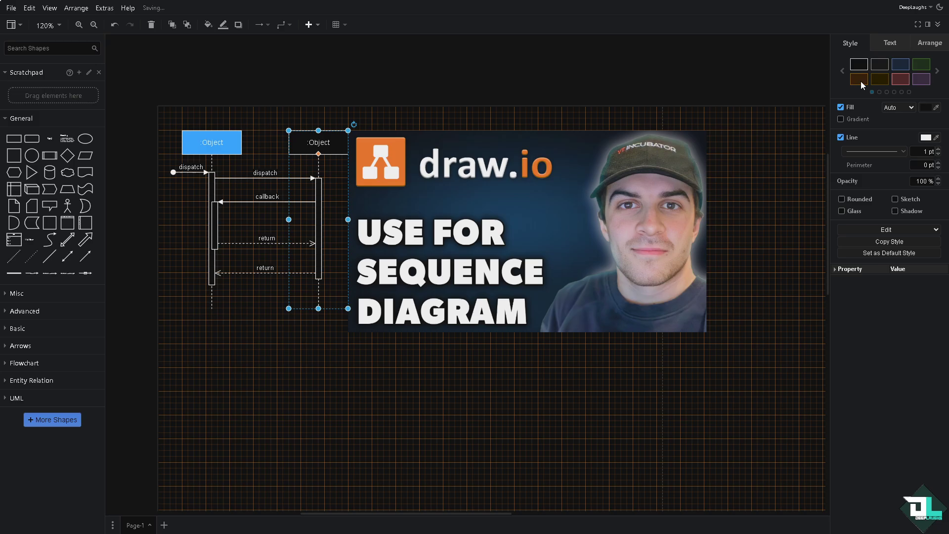
left_click(927, 108)
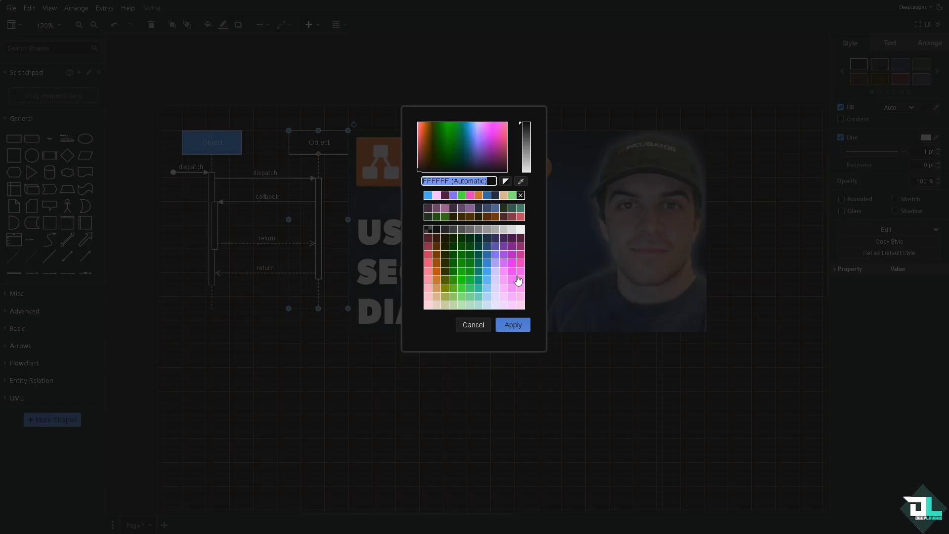
left_click(428, 271)
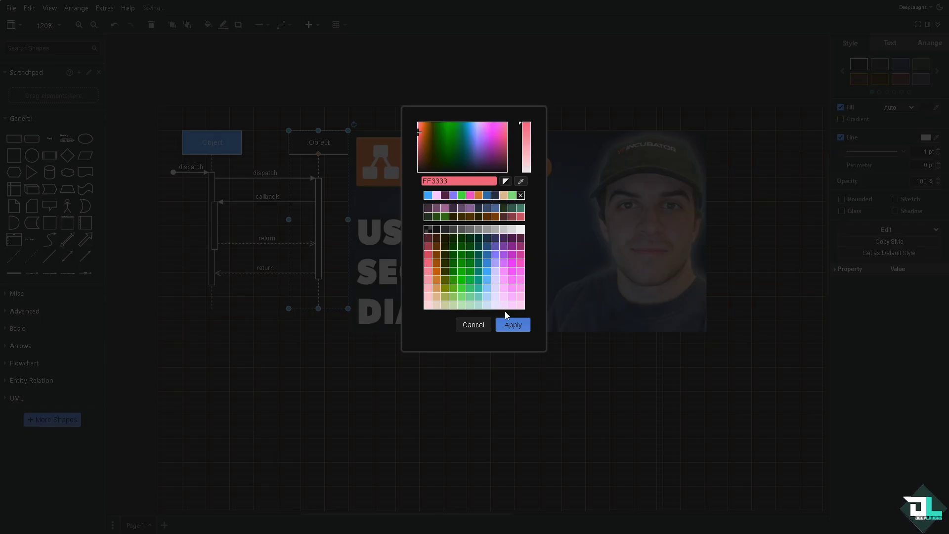
left_click(429, 255)
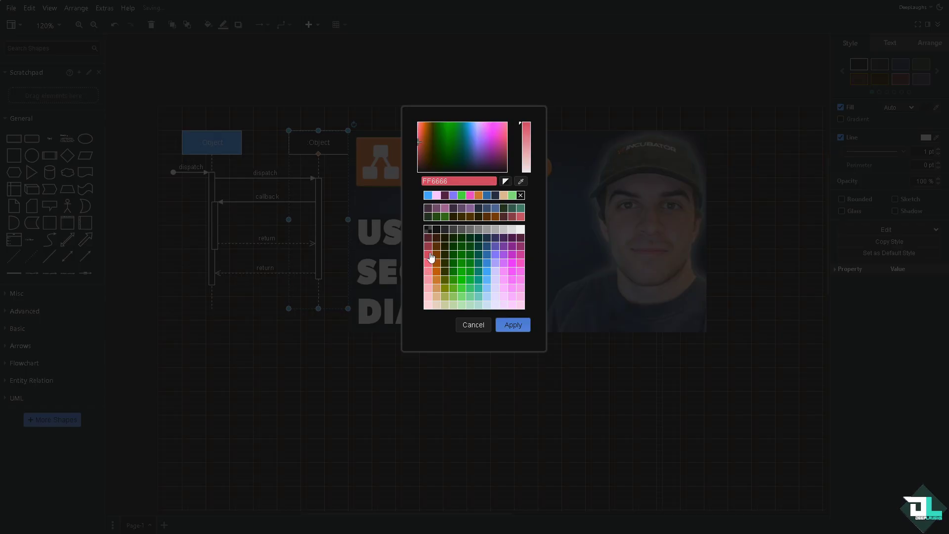
left_click(513, 324)
left_click(275, 340)
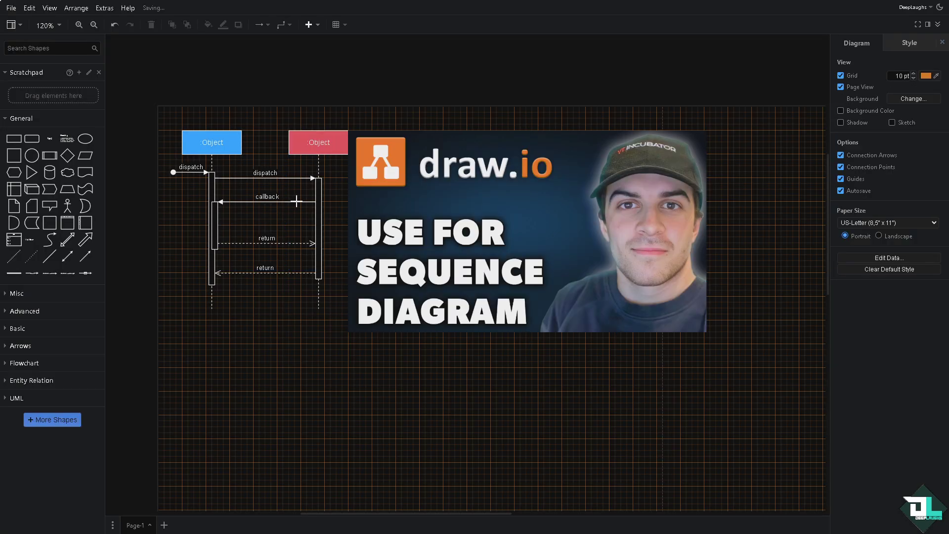
left_click(316, 210)
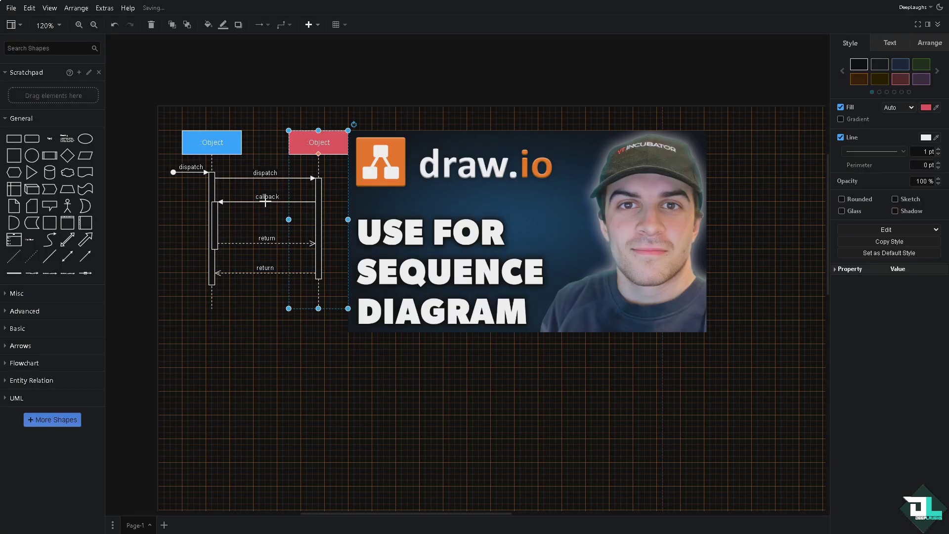
Relabel the lifeline headers DEEP and LAUGHS
double_click(210, 143)
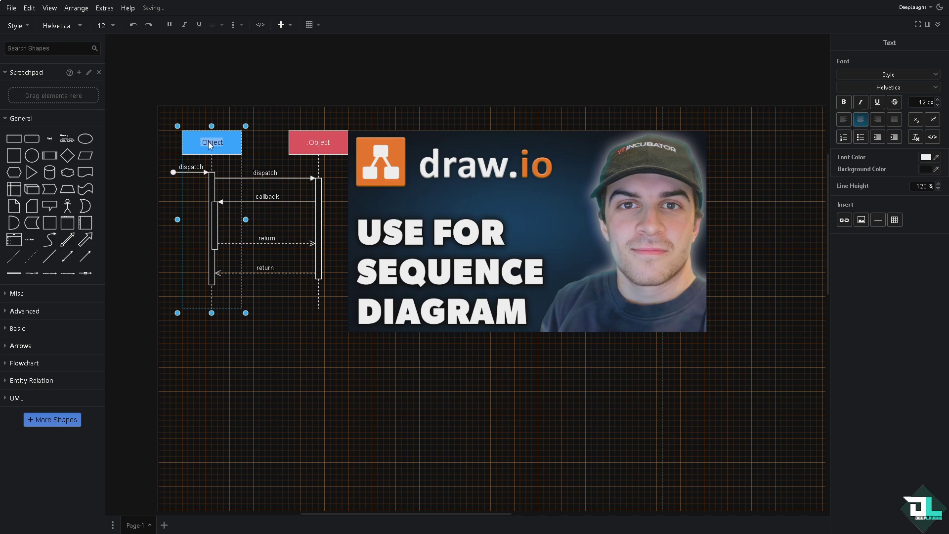
type("DEEP")
double_click(318, 142)
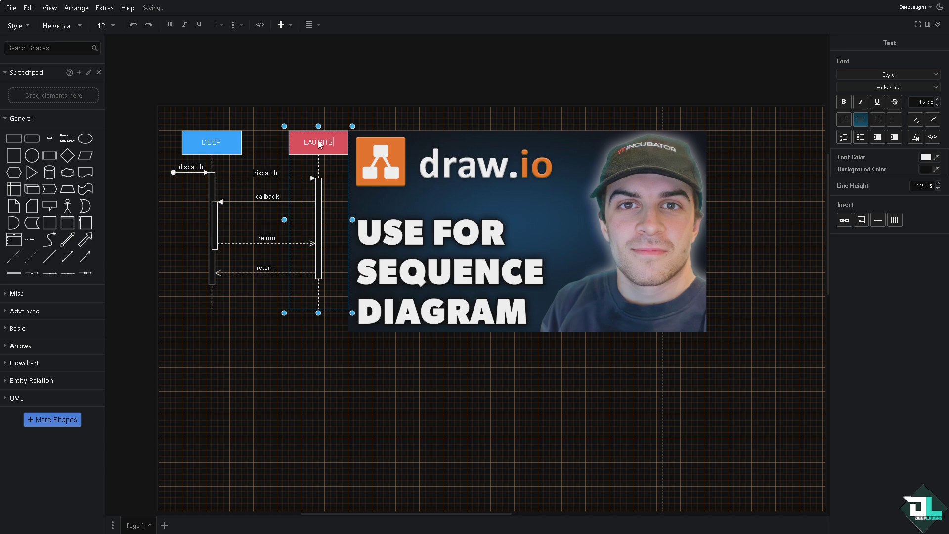
Rename the dispatch and callback messages to SEQUENCE and DIAGRAM
double_click(267, 172)
type("SEQUENCE")
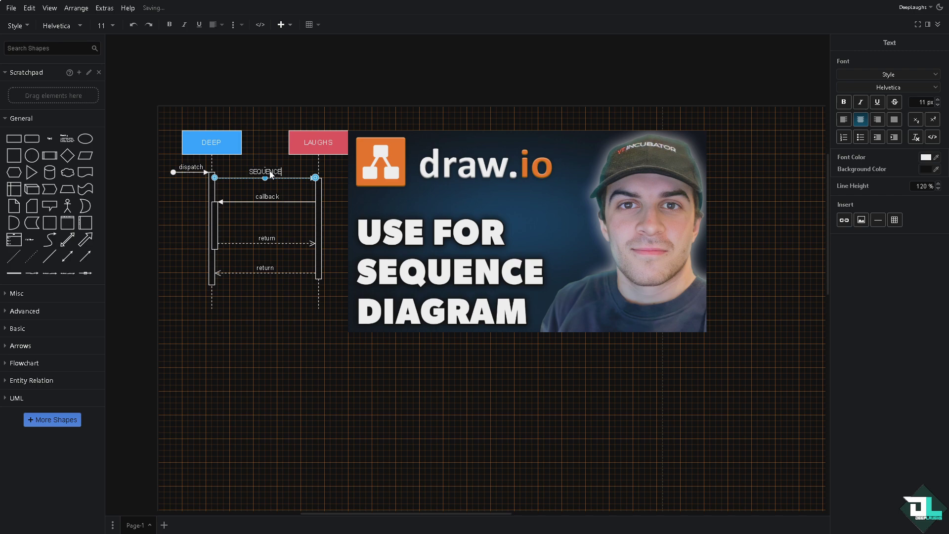
left_click(268, 199)
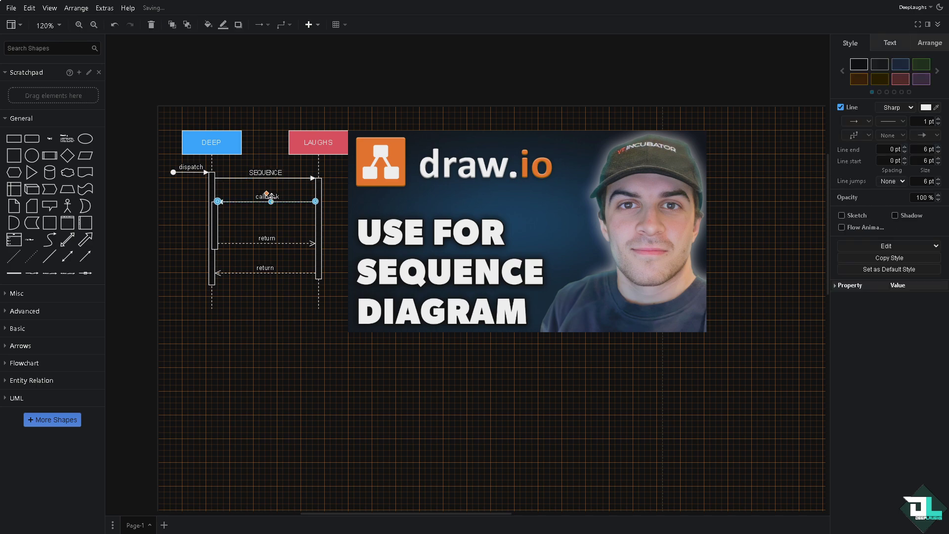
double_click(275, 196)
type("D")
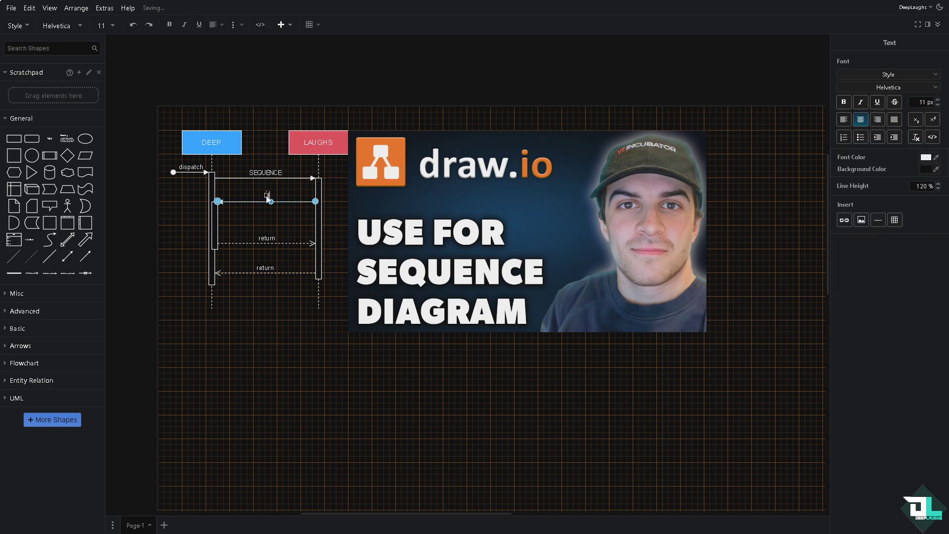
type("IAGRAM")
left_click(264, 320)
left_click(318, 143)
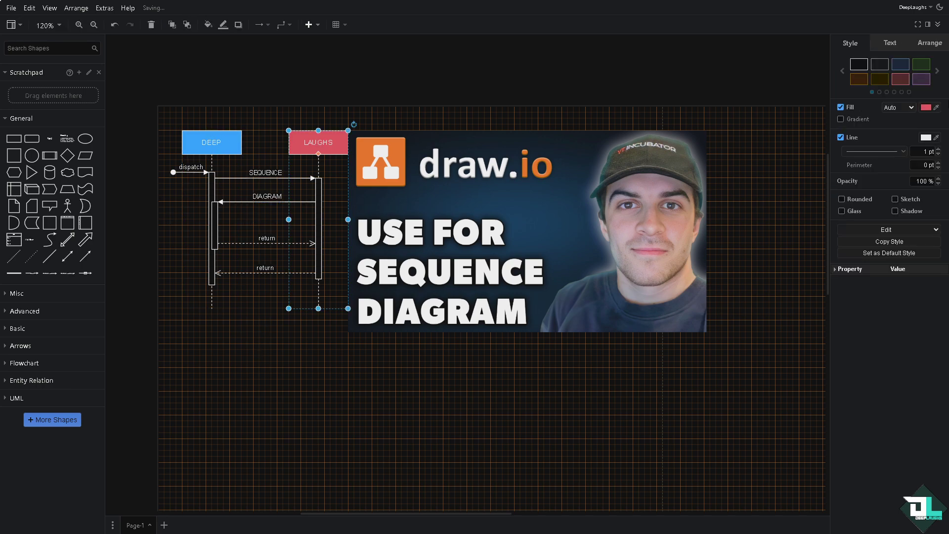
double_click(209, 144)
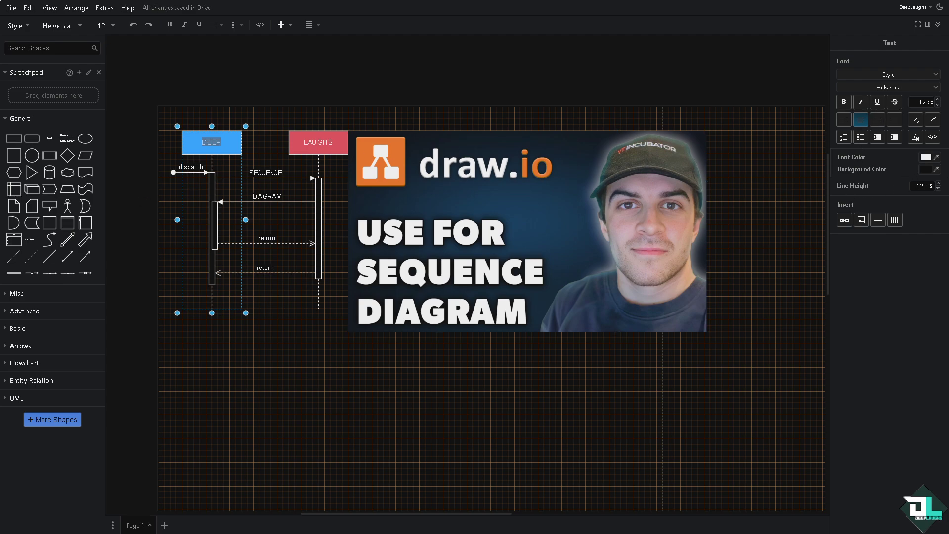
Search the shape library for TEXT
left_click(60, 51)
type("TE")
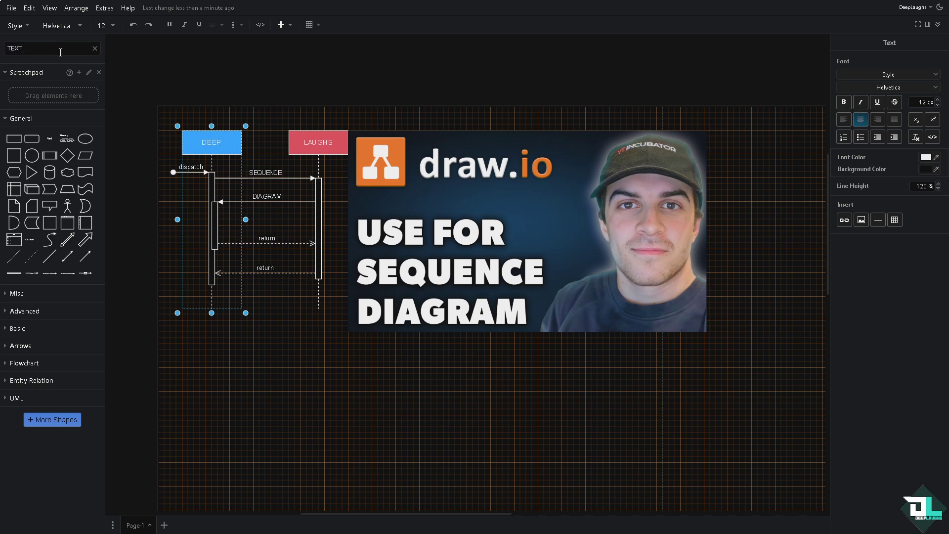
type("XT")
key("Return")
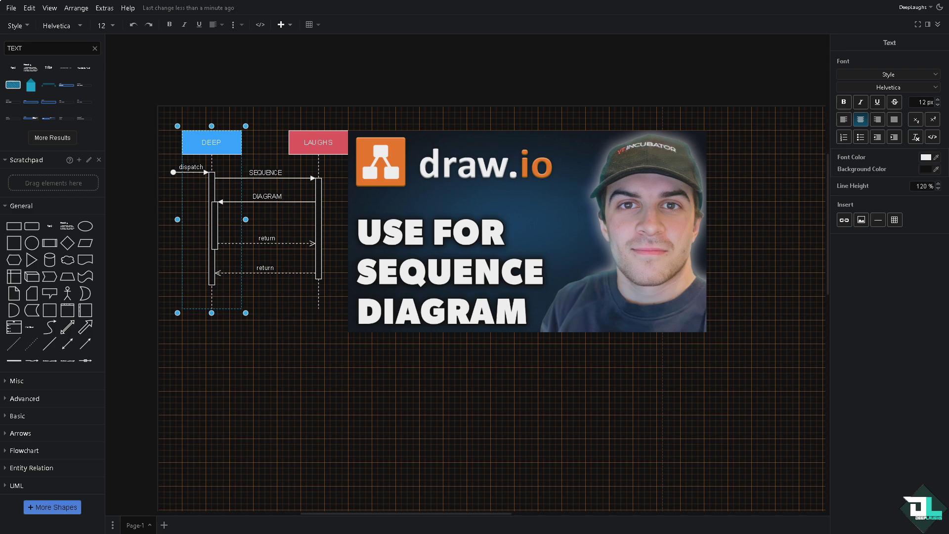
Place a 470 x 145 text field below the lifelines reading 'How to Use Draw IO for Sequence Diagram'
mouse_move(19, 88)
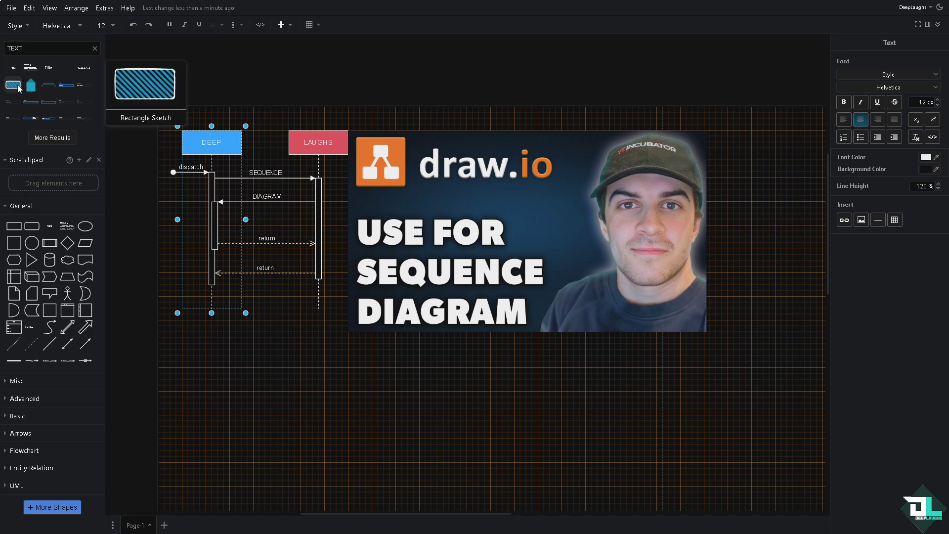
mouse_move(66, 89)
left_click_drag(69, 89, 183, 329)
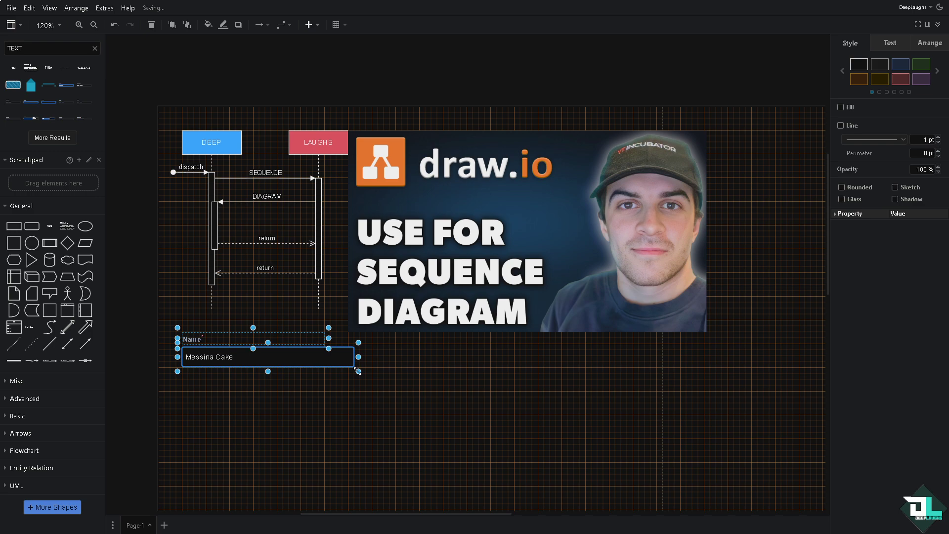
left_click_drag(358, 370, 466, 441)
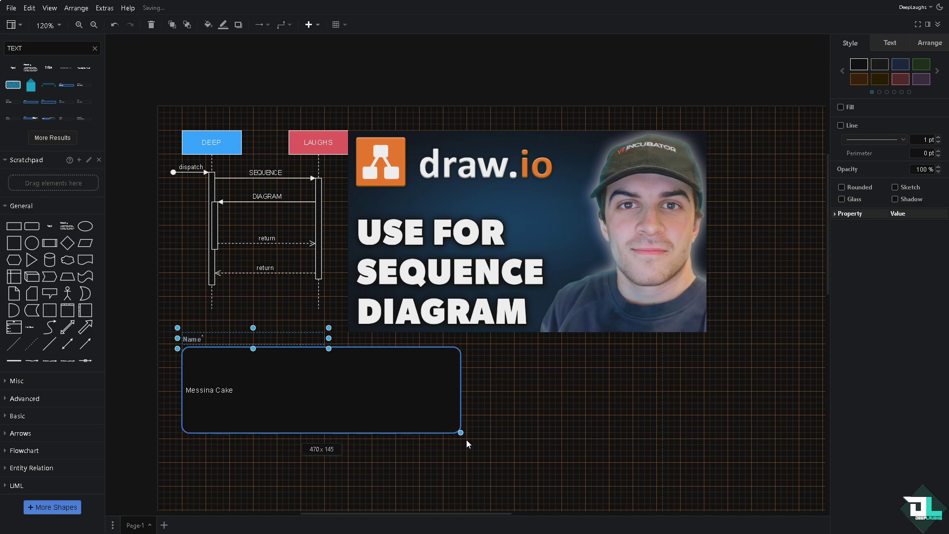
left_click_drag(467, 440, 466, 440)
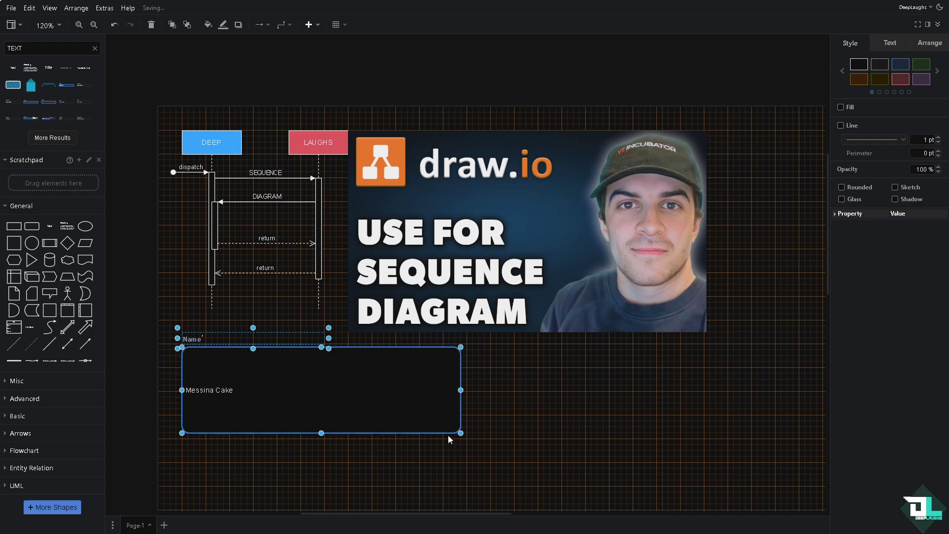
double_click(261, 388)
type("How to Use Draw IO for Sequence Diagram")
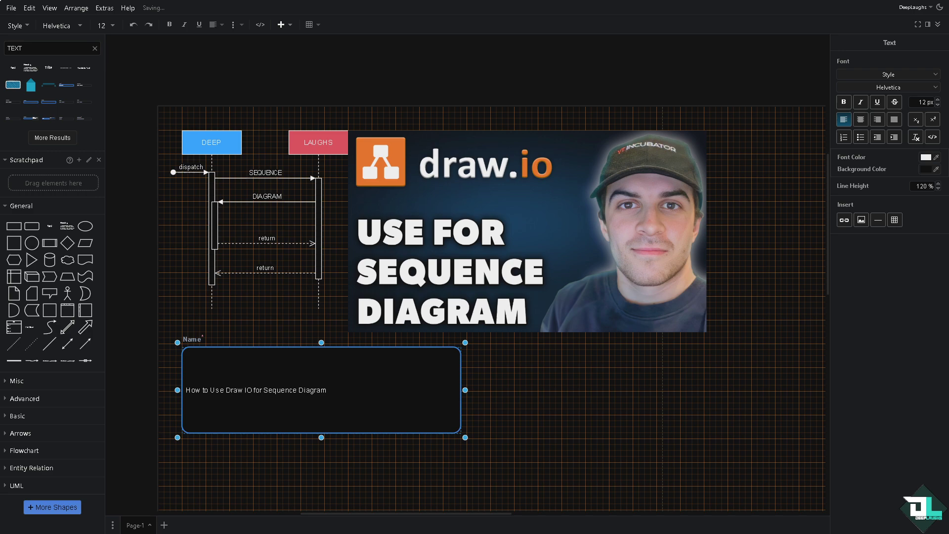
Search the shape library for CONNECTOR
double_click(57, 49)
type("CONNECTOR")
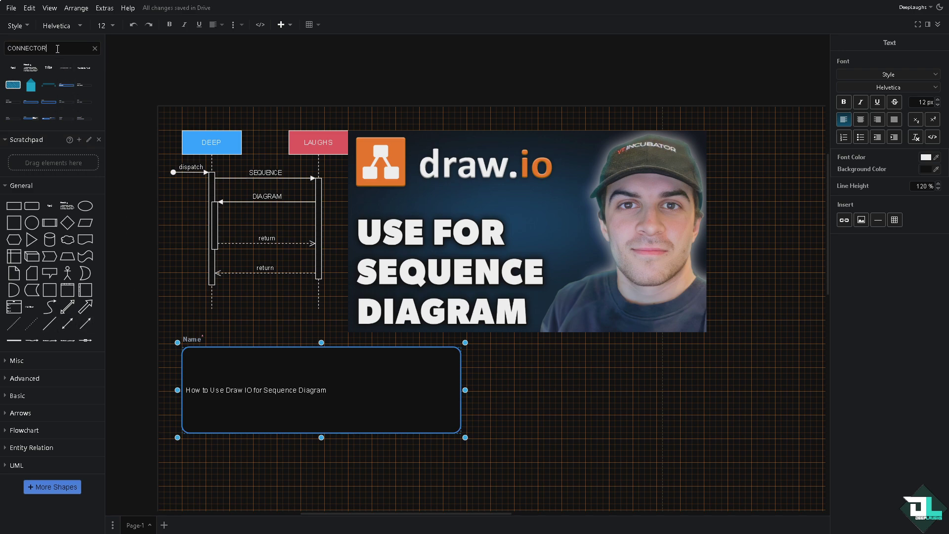
key("Return")
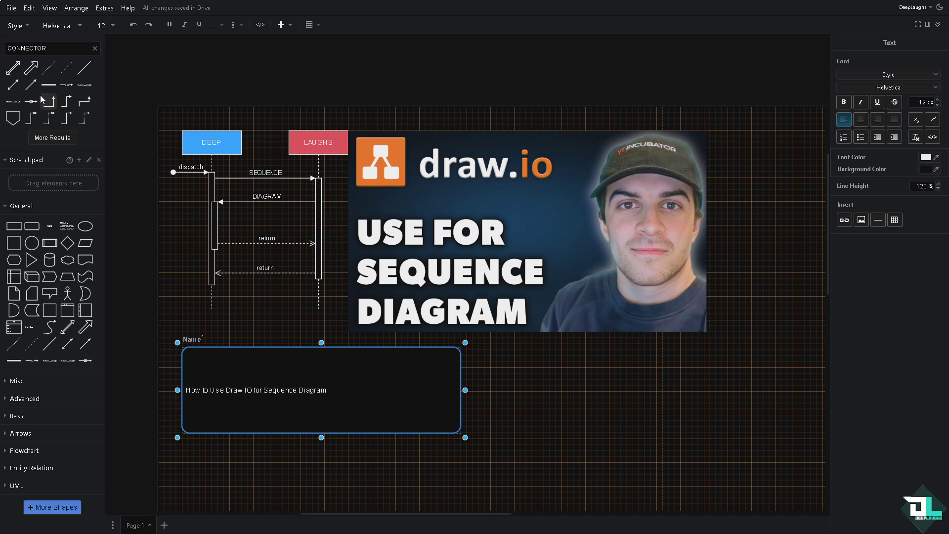
Attach the message connector from the LAUGHS lifeline bottom to the Name text field
key("Escape")
left_click(297, 332)
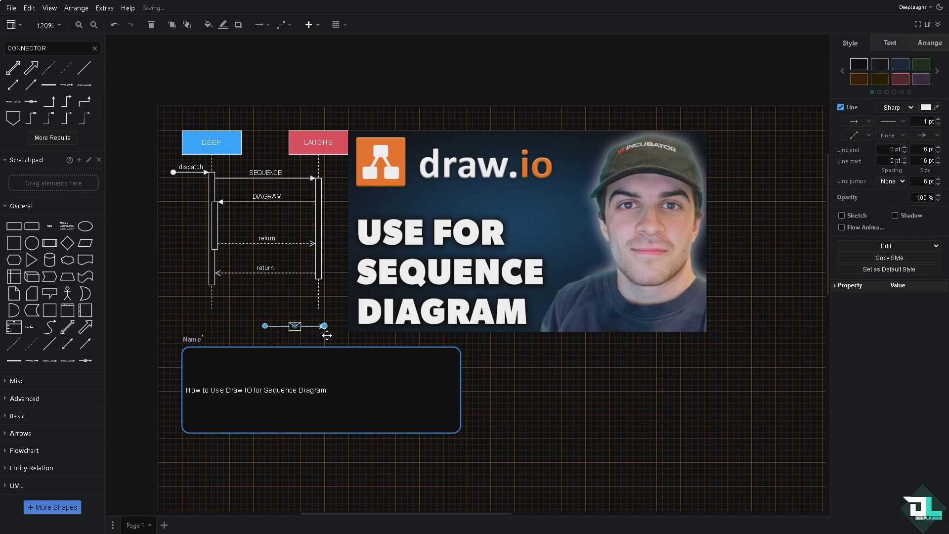
left_click_drag(324, 326, 310, 341)
left_click_drag(304, 289, 310, 285)
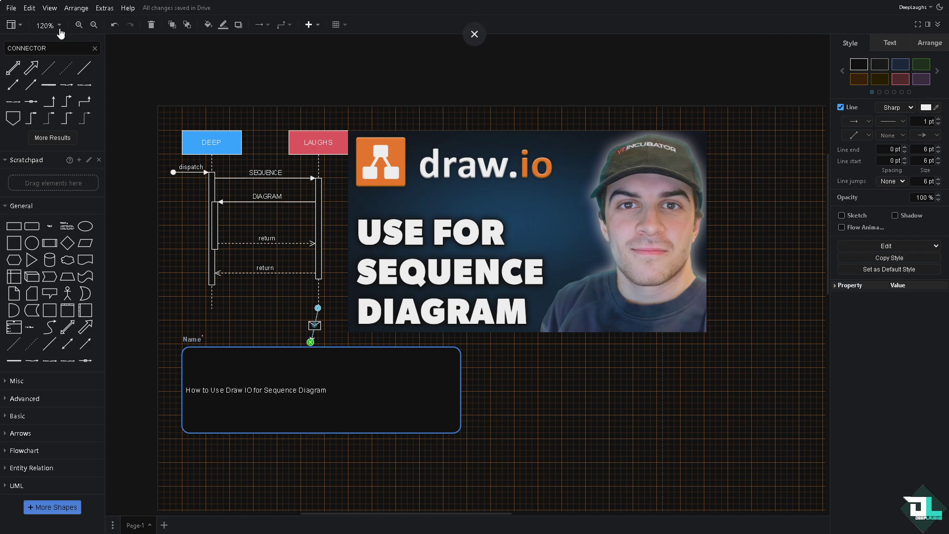
Search the shape library for ACTIVATION
double_click(46, 46)
type("ACT")
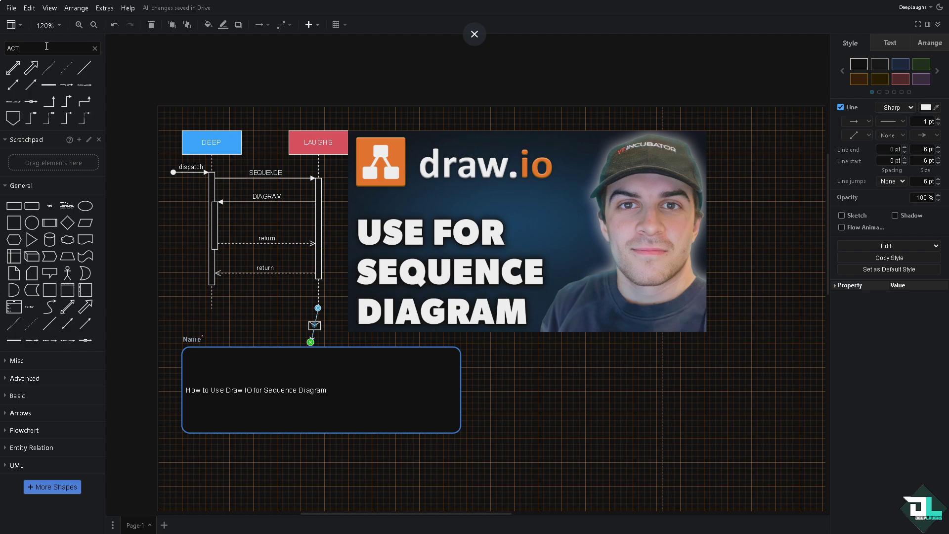
type("IVATI")
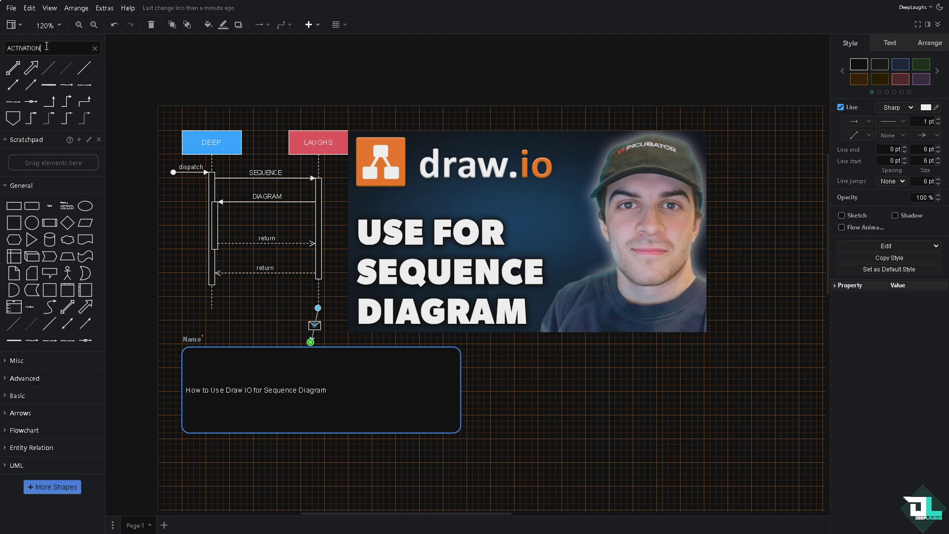
type("ON")
key("Return")
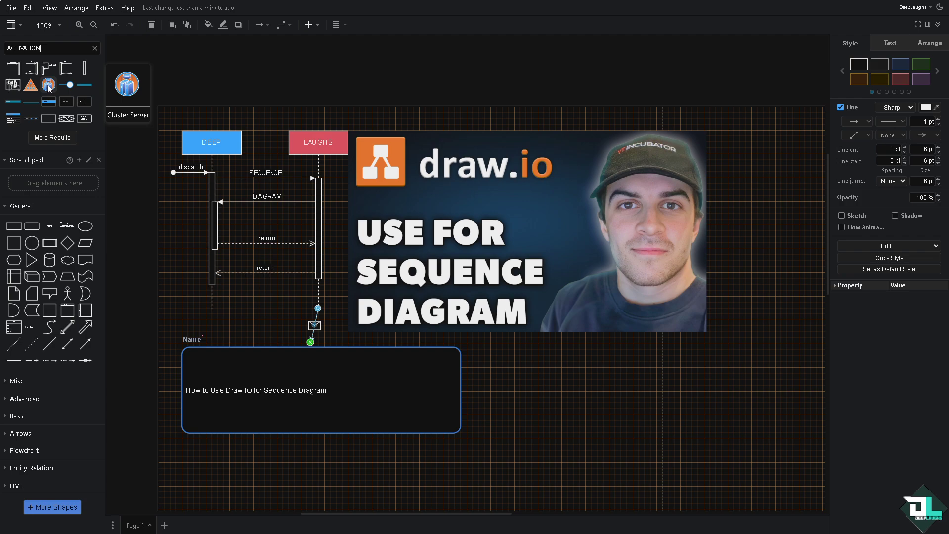
Place and shrink the orange triangle beside the Name field, then enlarge the server icon next to it
left_click_drag(30, 86, 634, 447)
left_click_drag(534, 409, 528, 382)
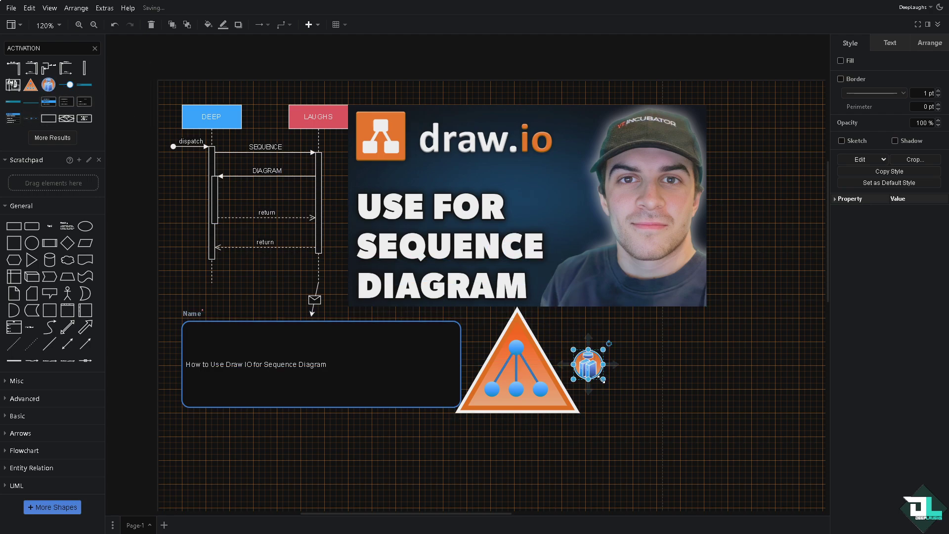
left_click_drag(602, 380, 658, 440)
left_click_drag(618, 396, 640, 360)
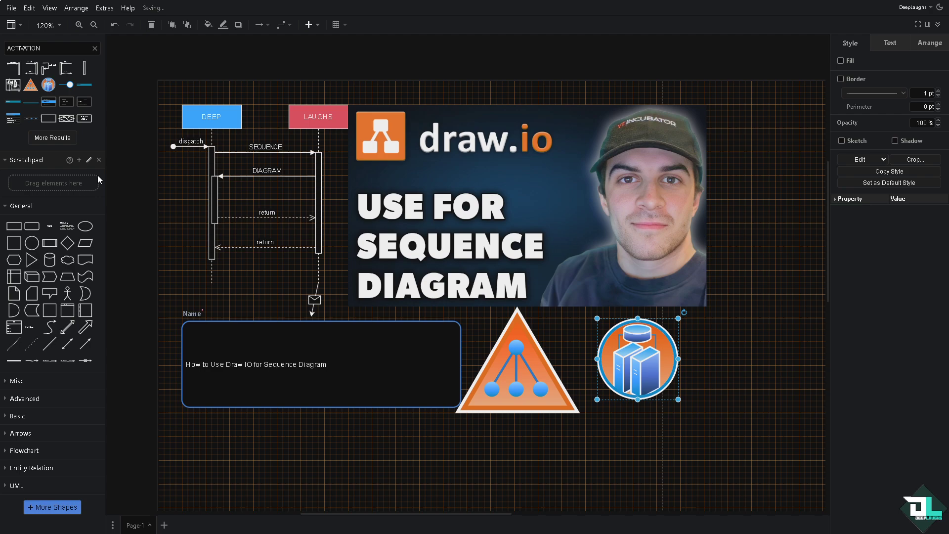
Search shapes for ARROW and place a double arrow between the triangle and server icon
double_click(69, 50)
type("ARROWE")
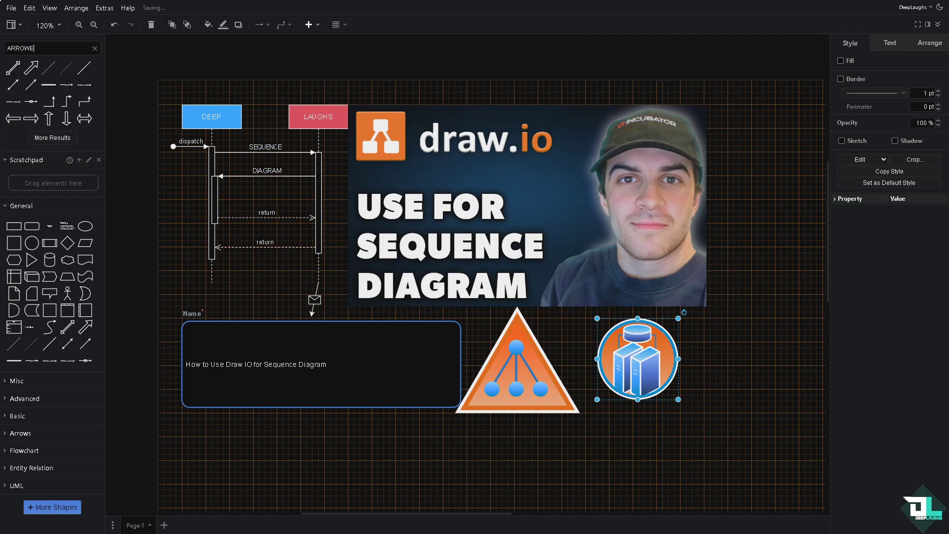
key("BackSpace")
left_click_drag(552, 325, 601, 319)
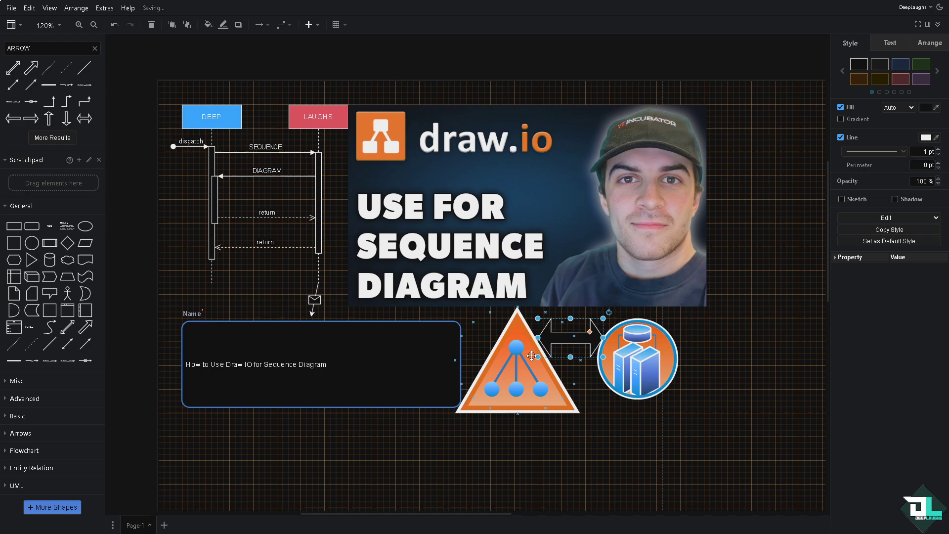
Fill the double arrow bright green and select the Name text box
left_click(938, 71)
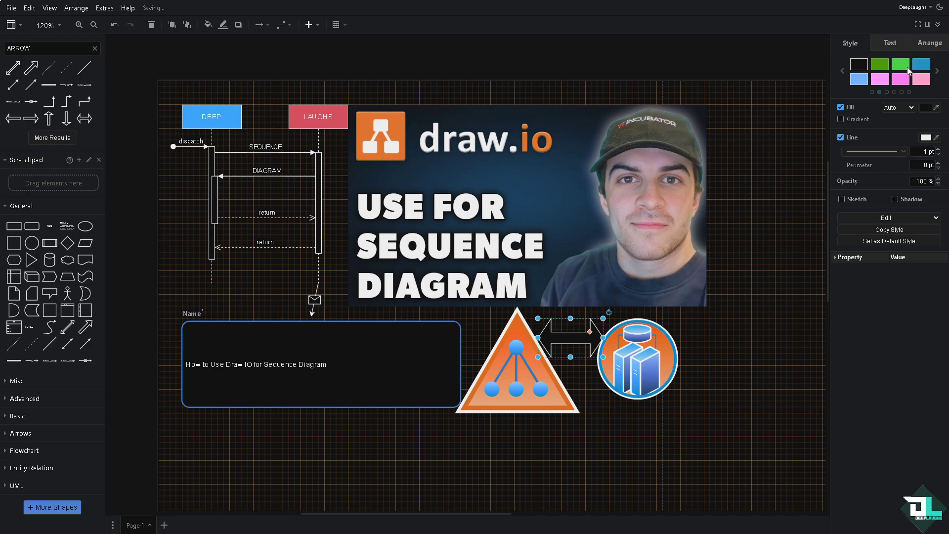
left_click(903, 65)
left_click(737, 339)
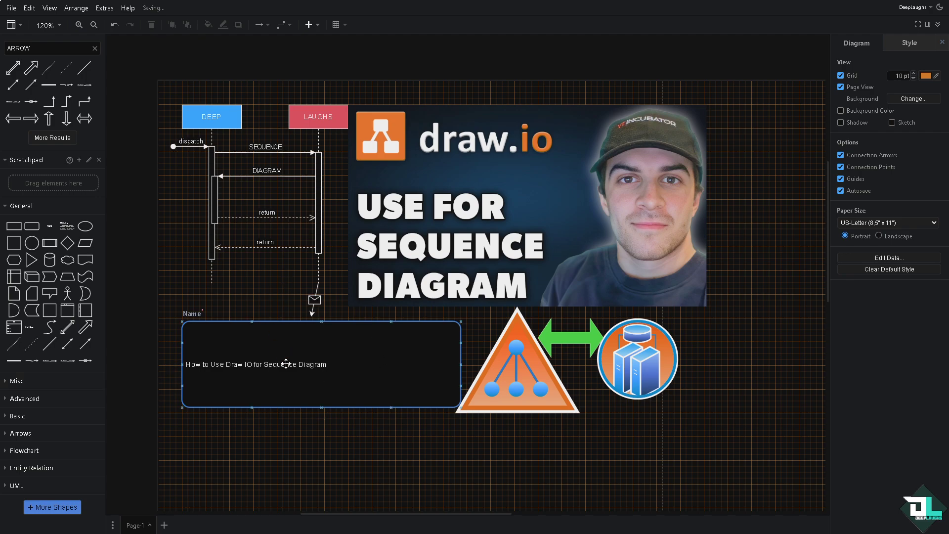
left_click(311, 348)
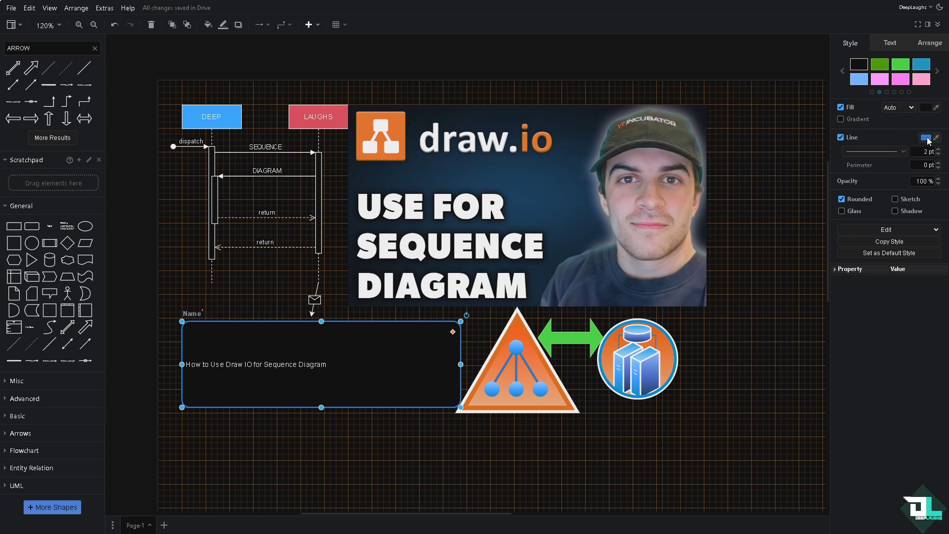
Apply a light green fill colour to the Name text box
left_click(926, 108)
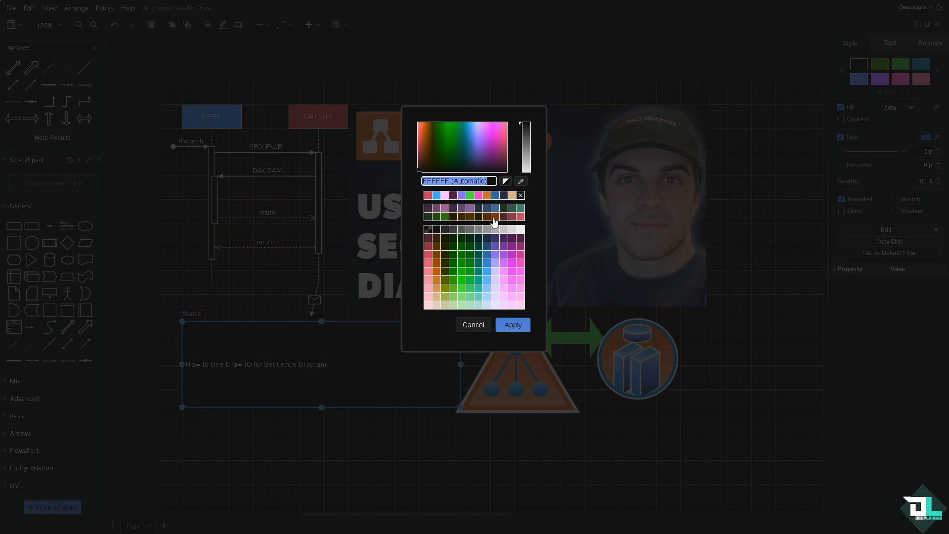
left_click(462, 301)
left_click(513, 325)
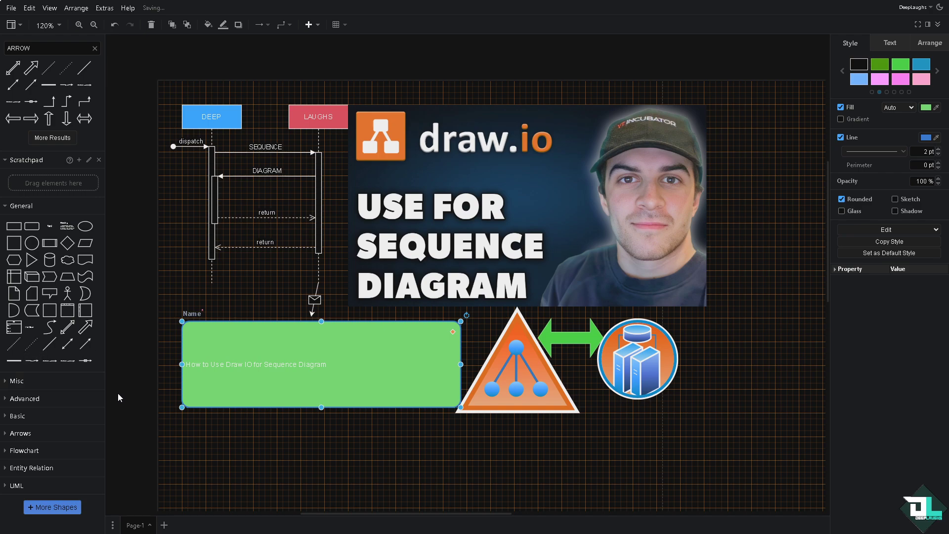
scroll(267, 252, "up", 2)
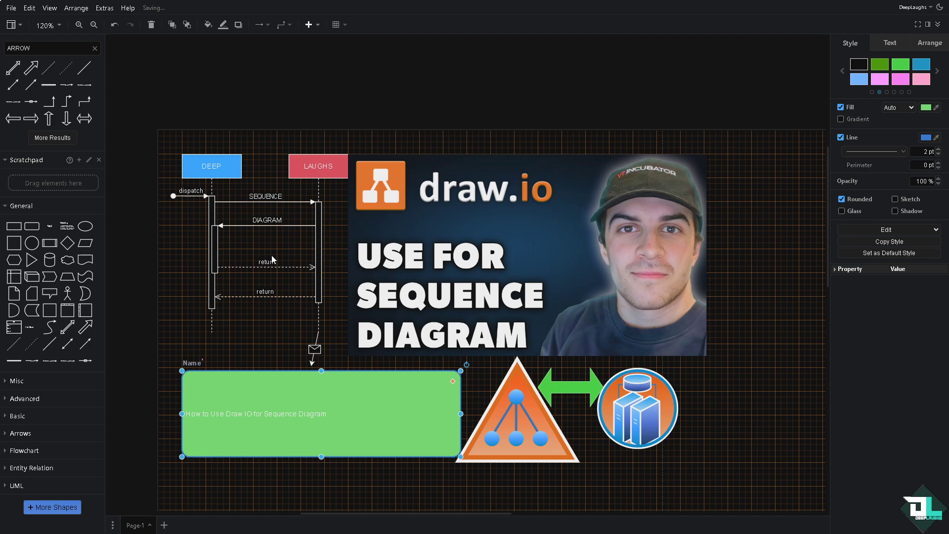
scroll(271, 255, "down", 2)
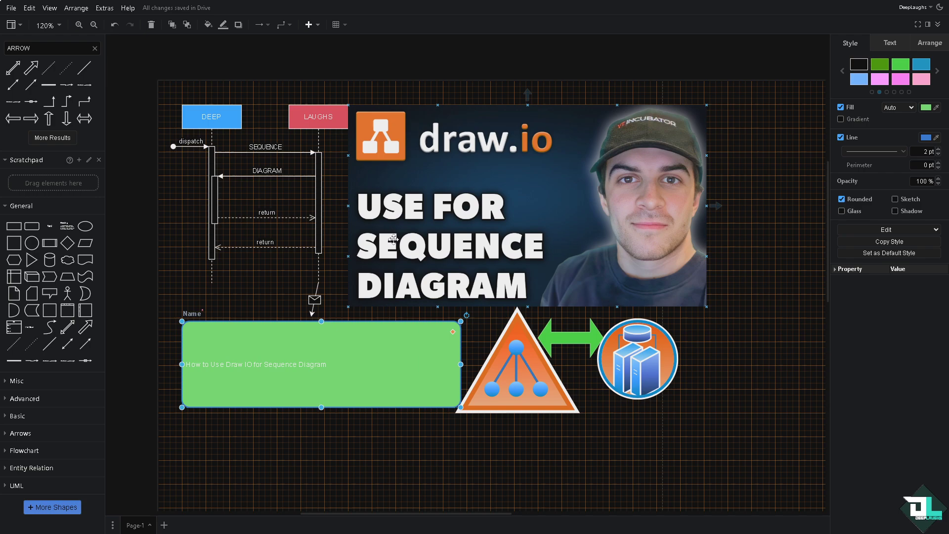
Save the diagram, then show the File > Export as formats (PNG, JPEG, SVG, PDF)
left_click(11, 8)
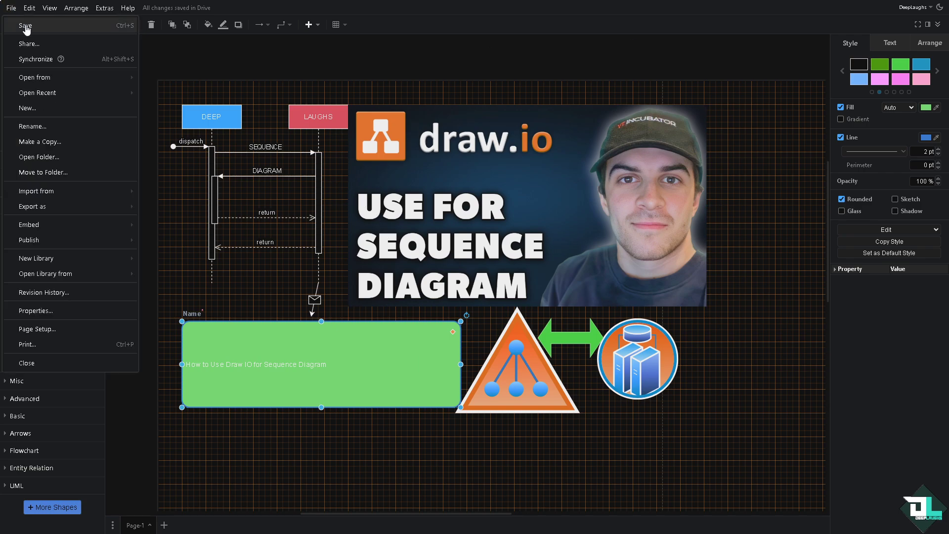
left_click(25, 25)
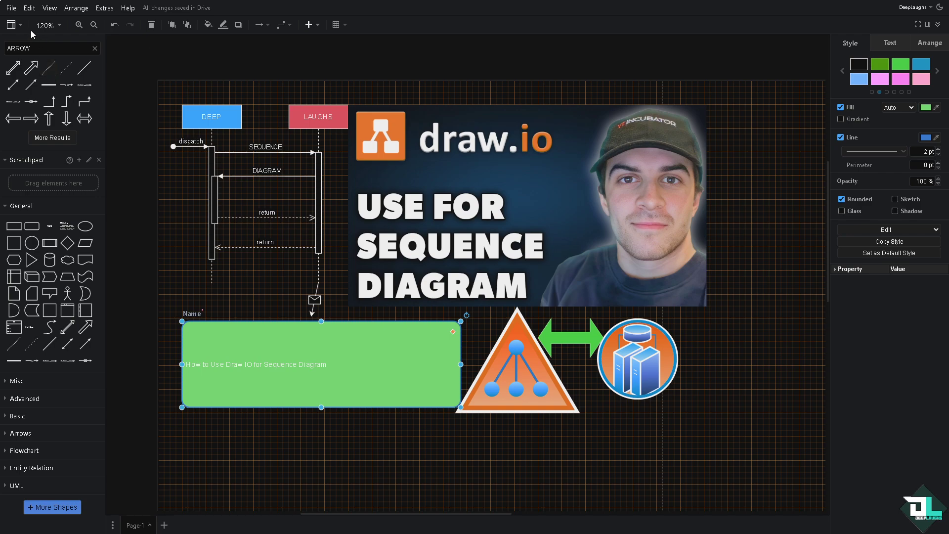
left_click(11, 8)
mouse_move(29, 8)
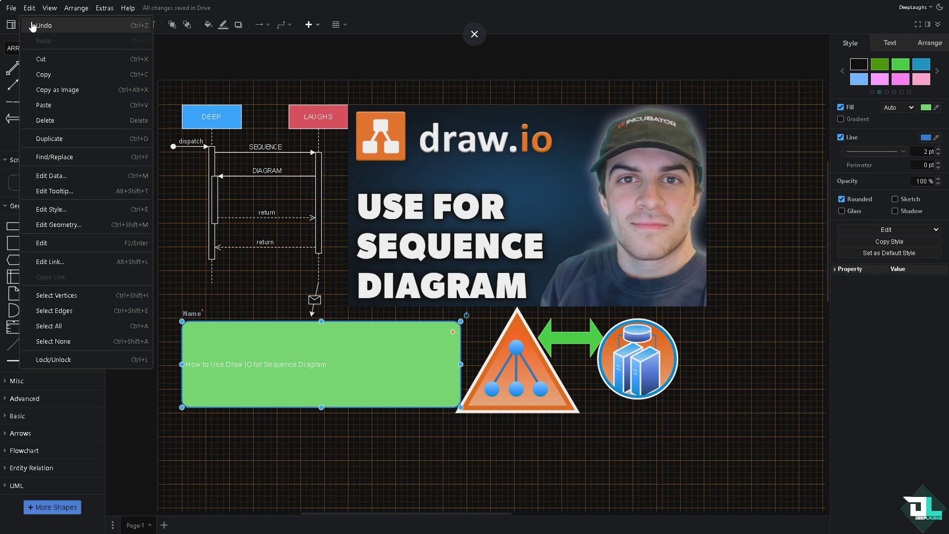
left_click(19, 25)
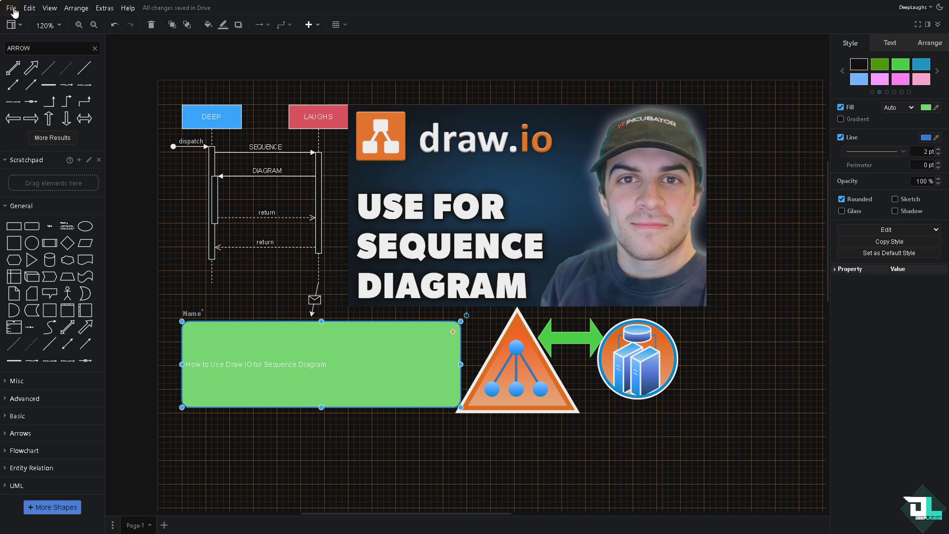
left_click(12, 9)
mouse_move(69, 206)
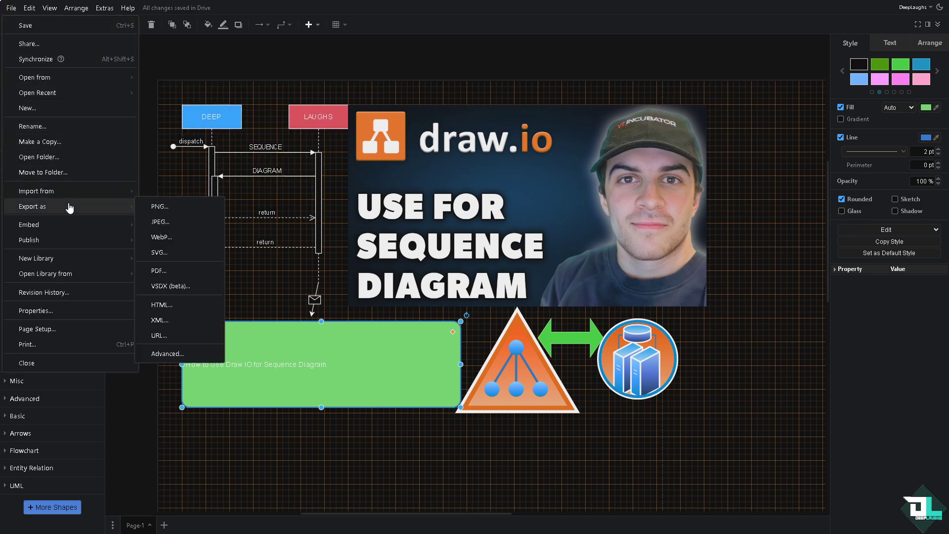
Export the selection as PNG at 69% zoom with transparent background, Diagram size and dark appearance
left_click(193, 208)
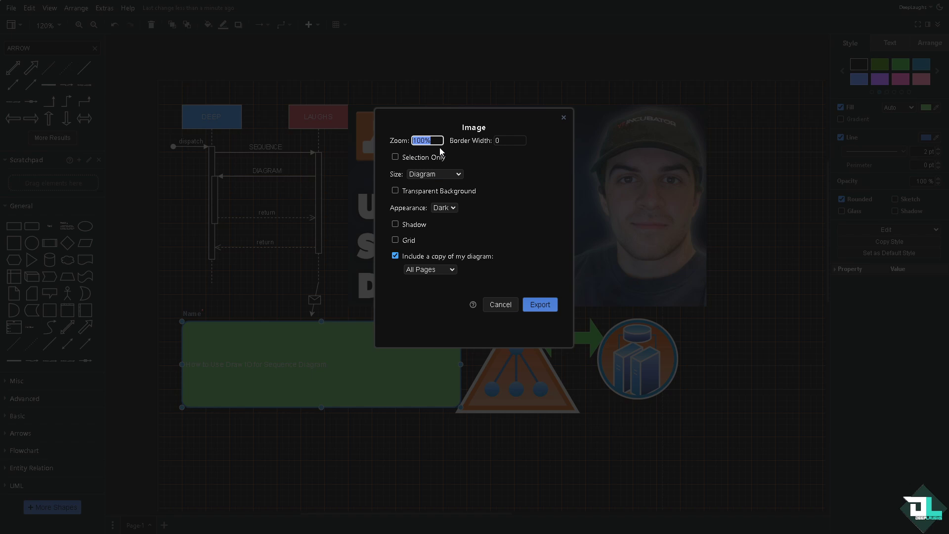
type("69")
key("Tab")
left_click(396, 156)
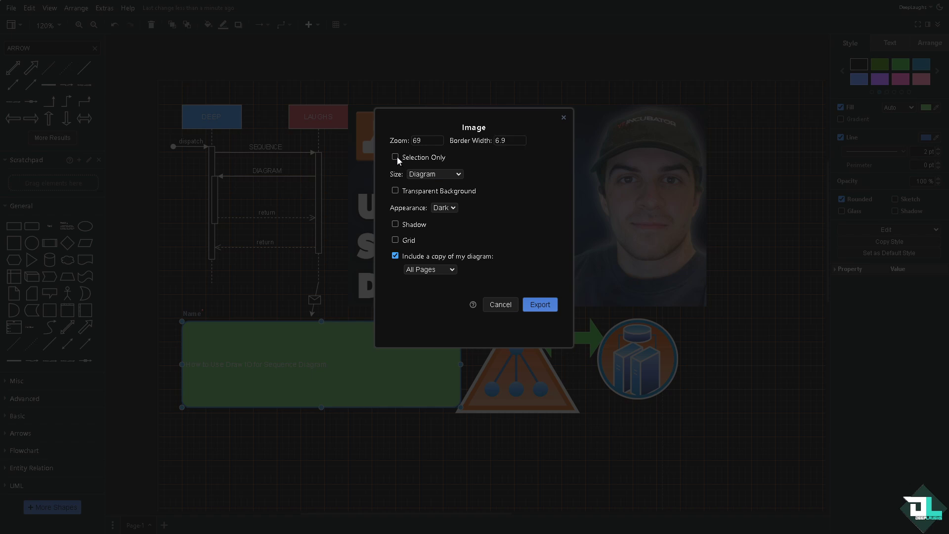
left_click(444, 174)
left_click(429, 196)
left_click(397, 188)
left_click(453, 209)
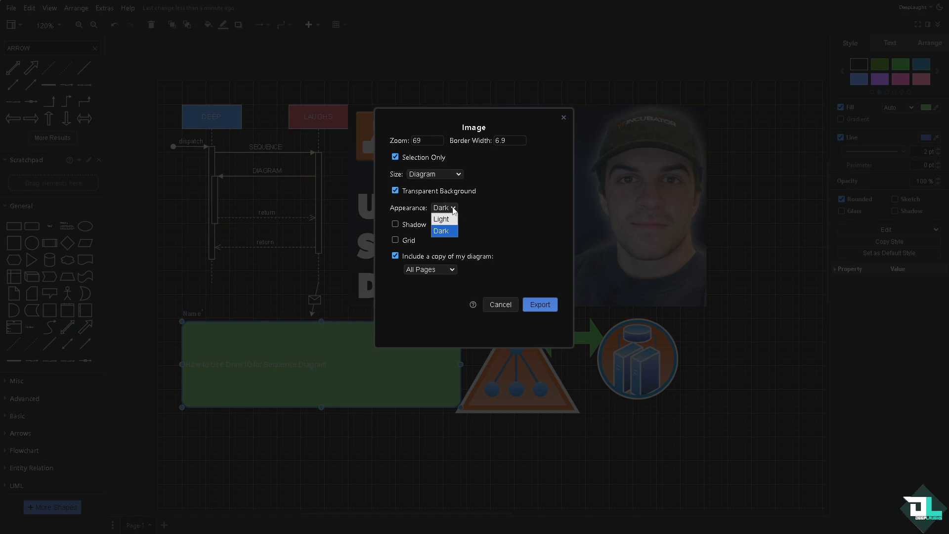
left_click(471, 229)
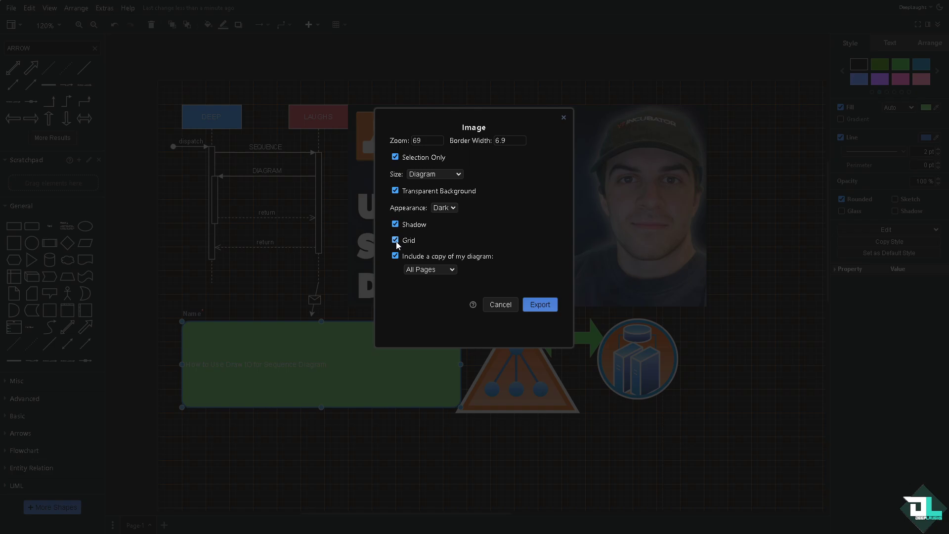
left_click(540, 305)
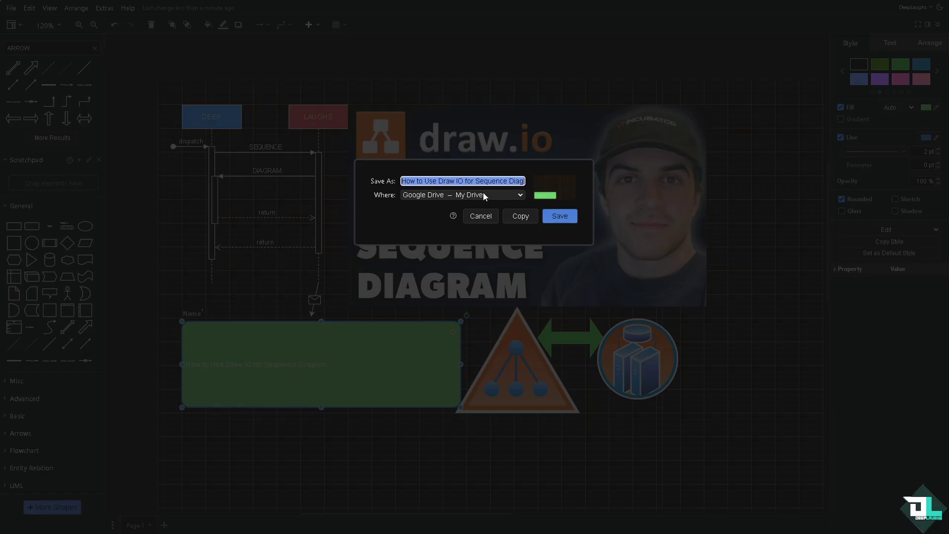
Save the exported PNG to Google Drive – My Drive
left_click(484, 196)
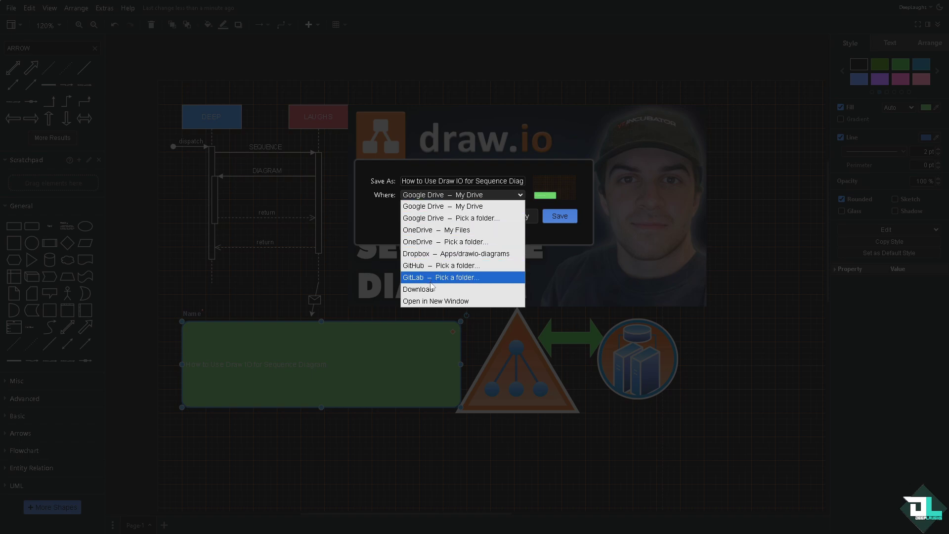
left_click(447, 207)
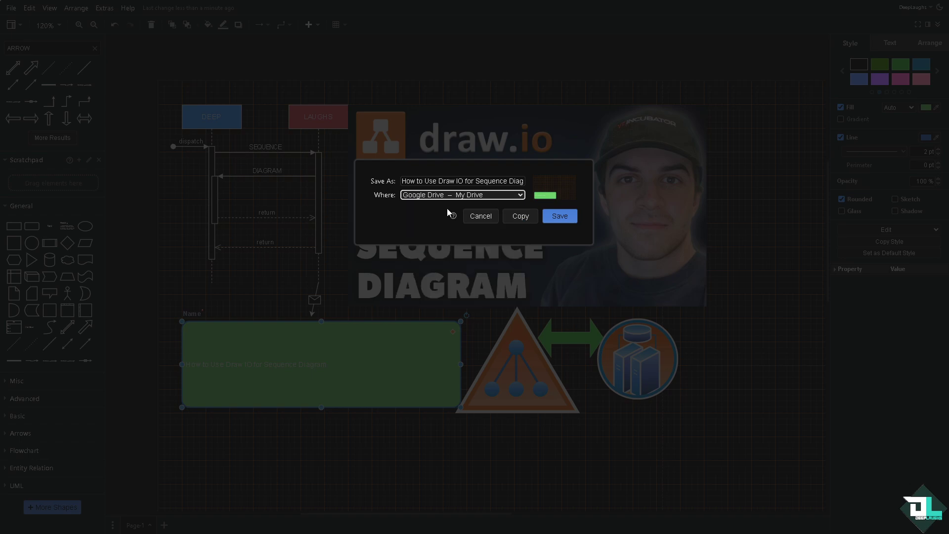
left_click(560, 216)
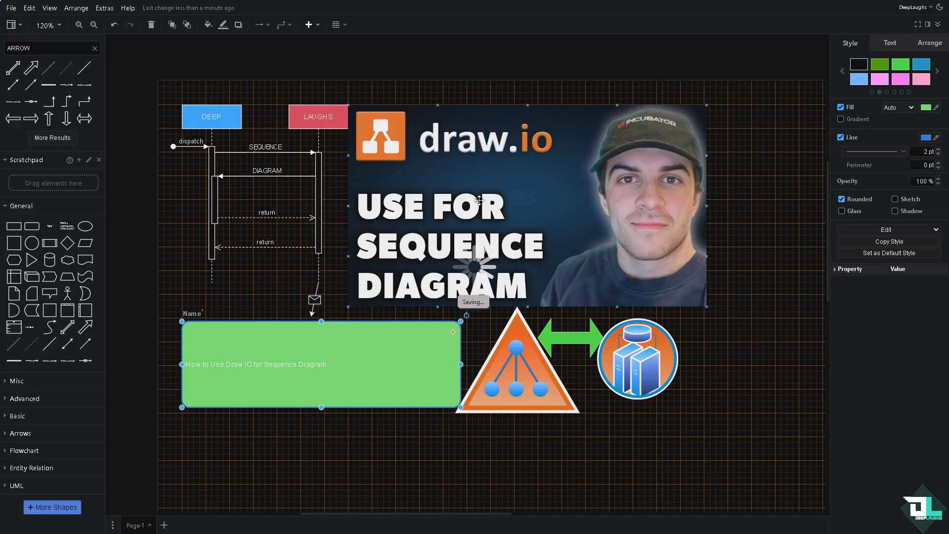
Publish the diagram as a shareable viewer link
left_click(11, 8)
mouse_move(78, 253)
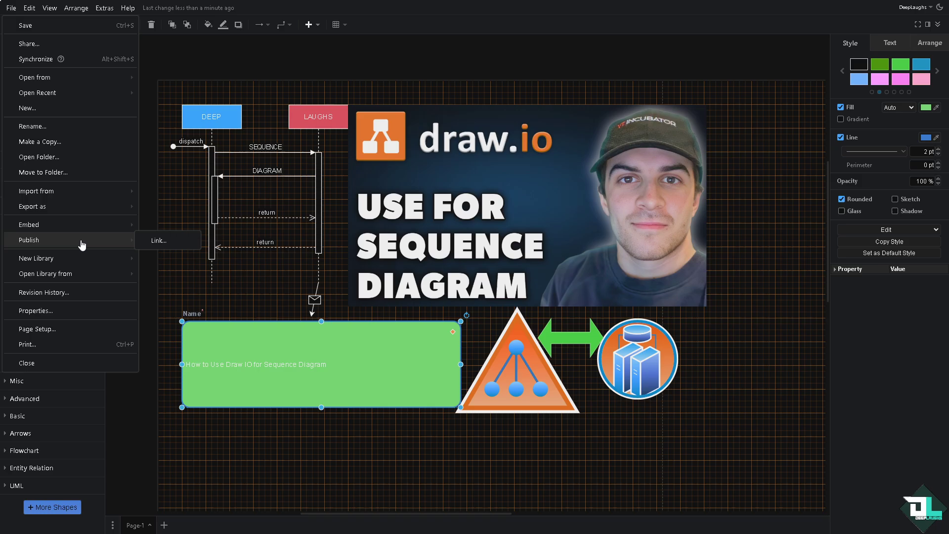
left_click(160, 240)
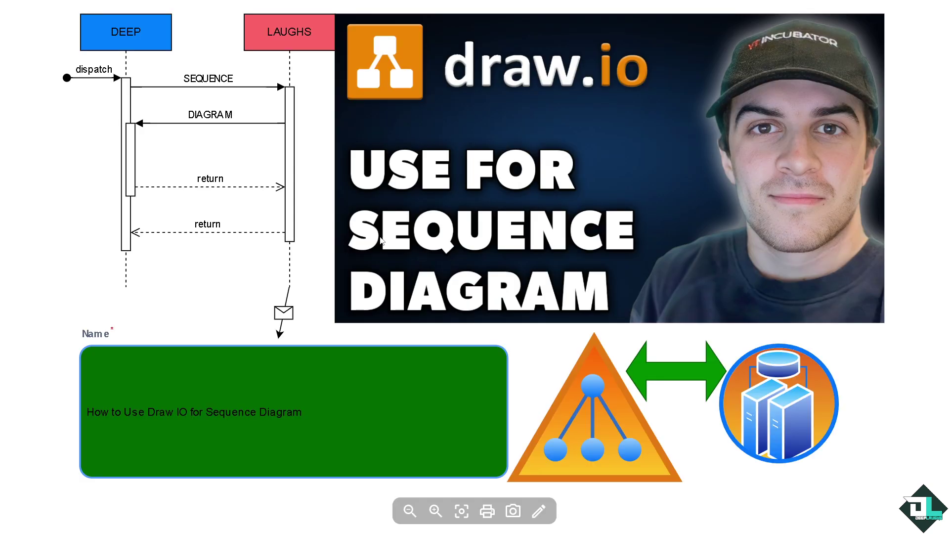
Preview the published diagram's print output, then close the preview and Link dialog
left_click(488, 512)
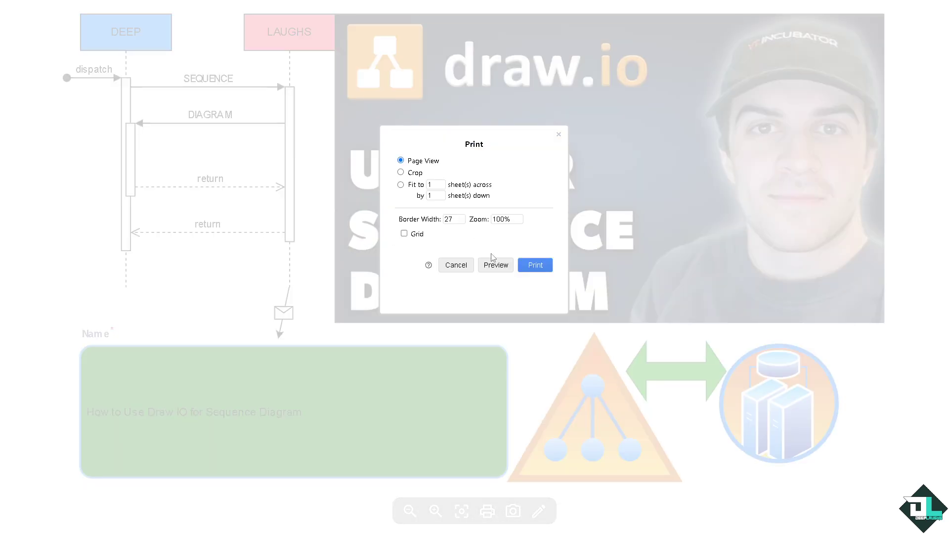
left_click(496, 265)
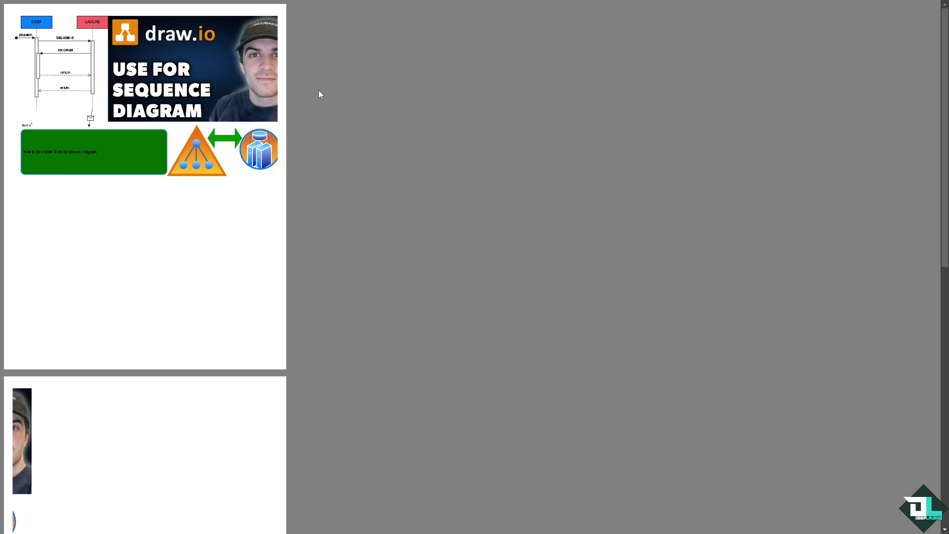
key("ctrl+w")
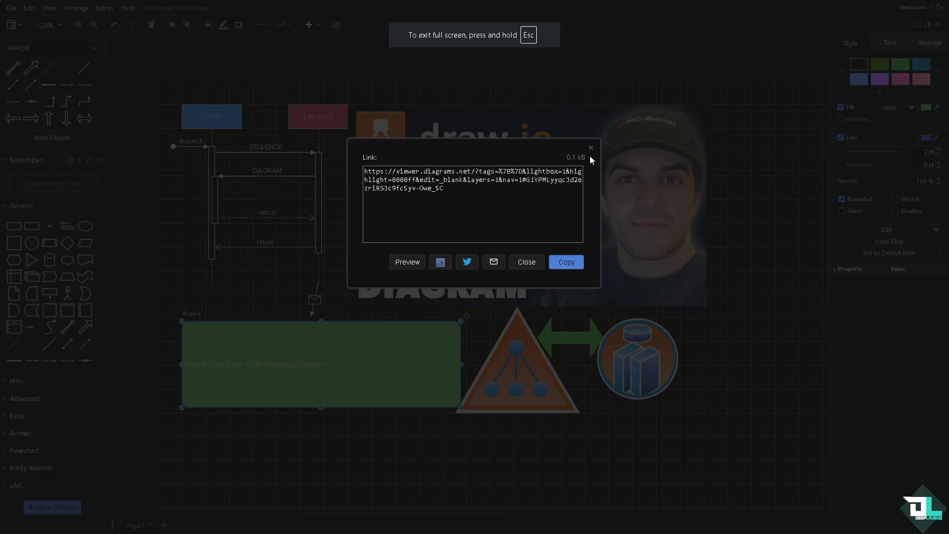
left_click(591, 148)
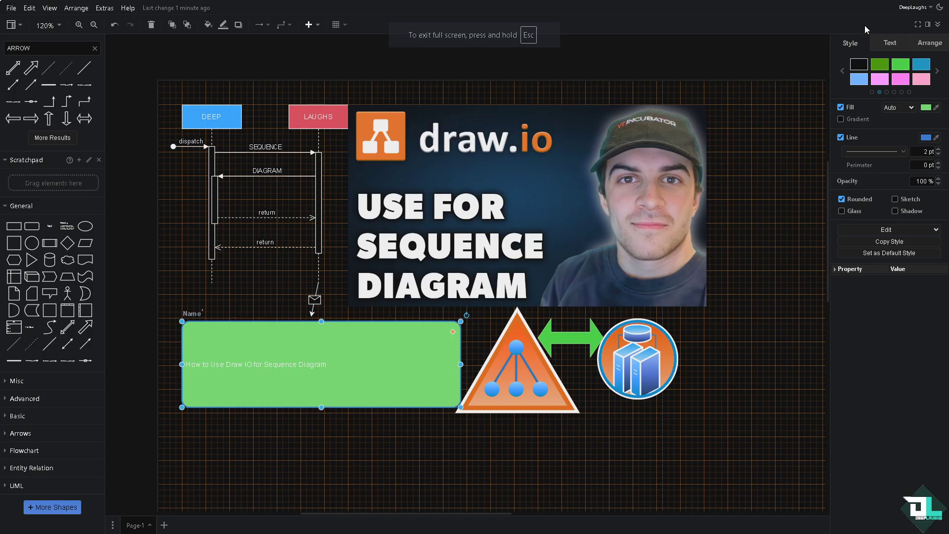
Exit full-screen mode and bring up the Share options for the diagram
left_click(918, 26)
left_click(920, 26)
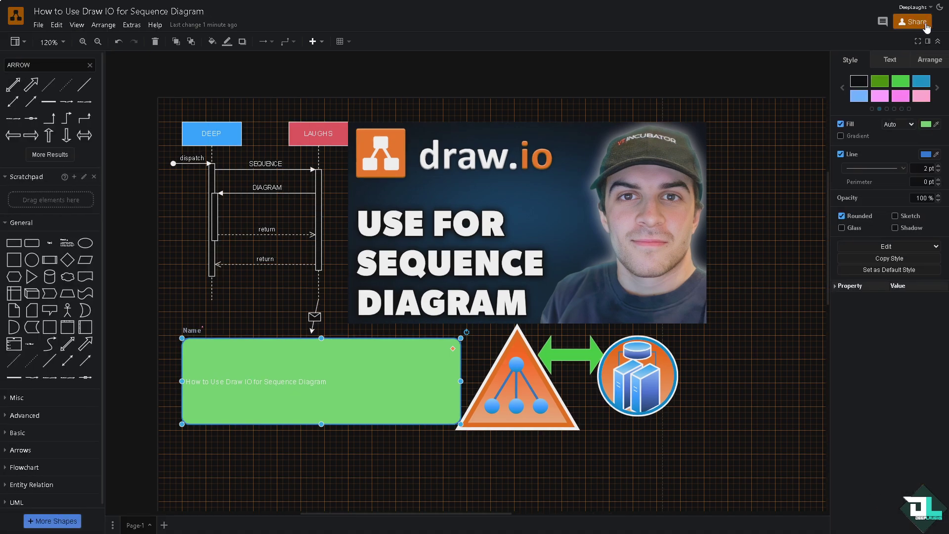